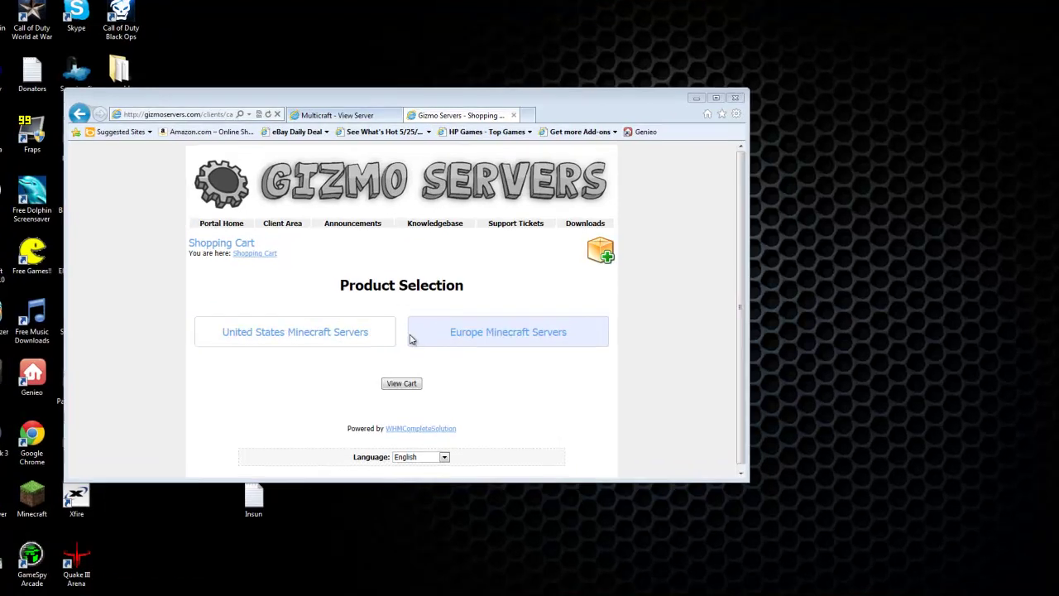
- Open the United States Minecraft server plans and compare the 2GB plan with the 256MB plan
click(348, 329)
scroll(348, 321, down, 3)
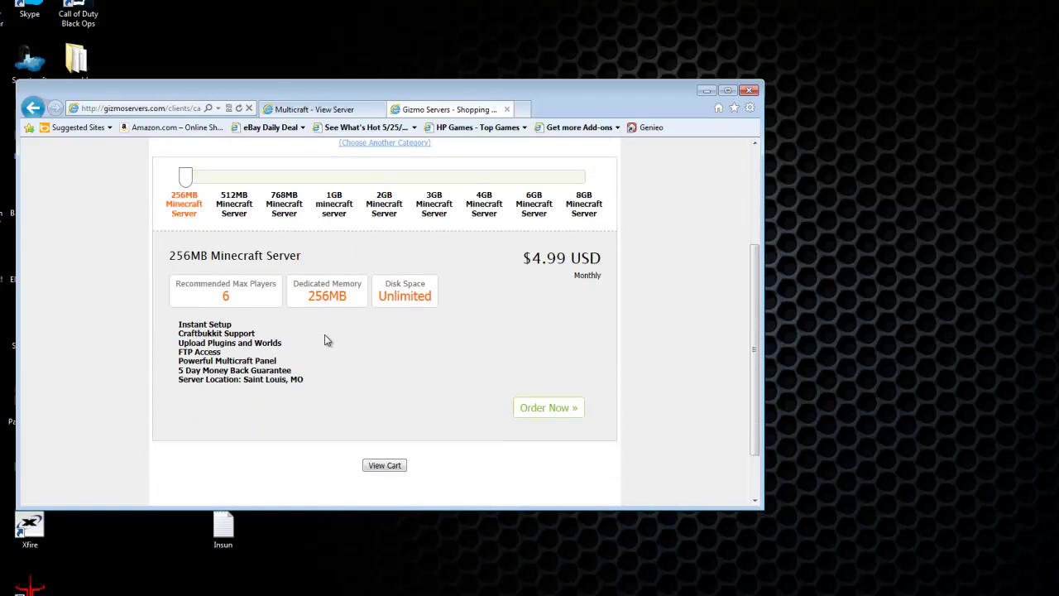
scroll(325, 334, up, 3)
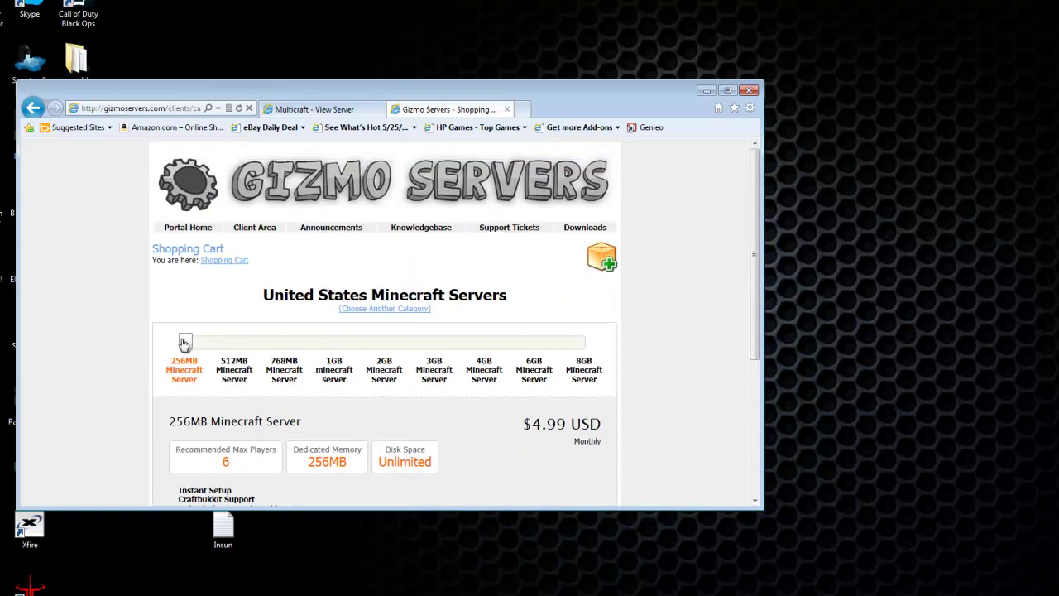
drag(185, 342, 422, 357)
scroll(373, 348, down, 2)
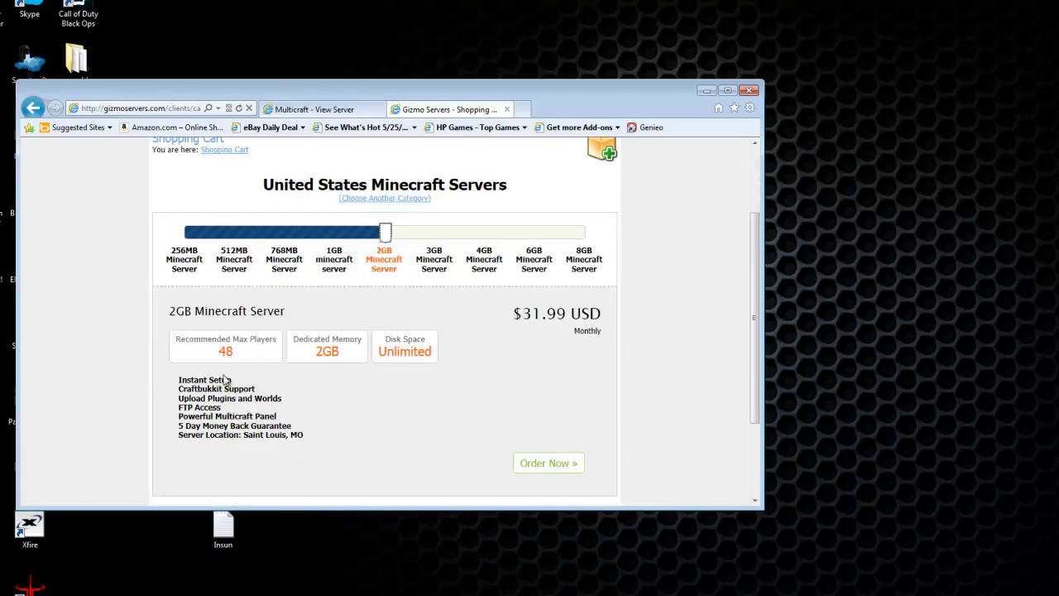
drag(385, 233, 185, 233)
scroll(520, 265, down, 1)
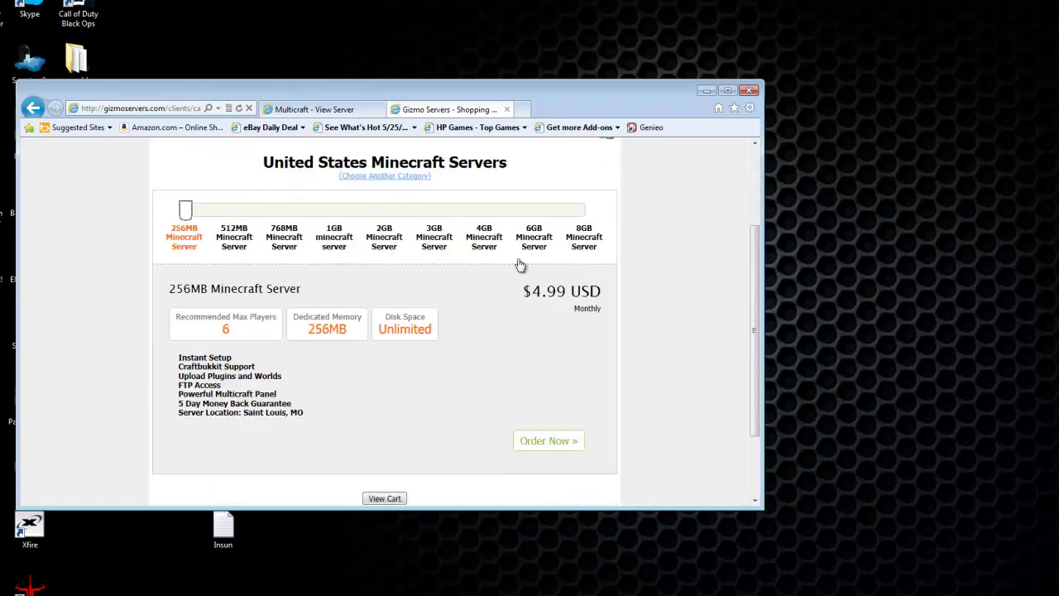
scroll(530, 306, down, 2)
scroll(549, 341, up, 5)
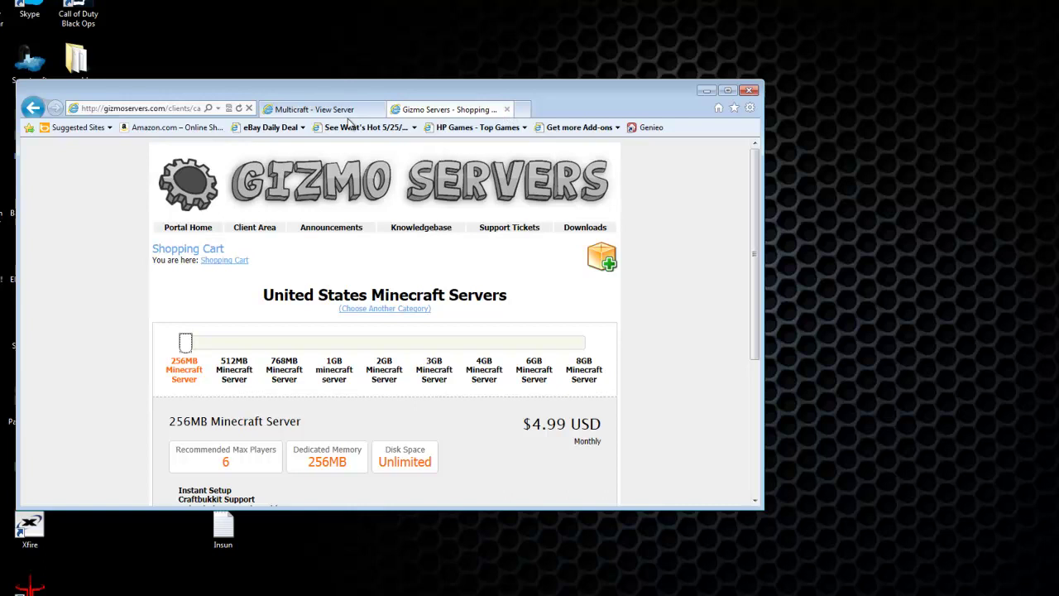
- Switch to the Multicraft server page and examine SmiteCraft's general settings, from daemon and name to memory and JAR file
click(323, 118)
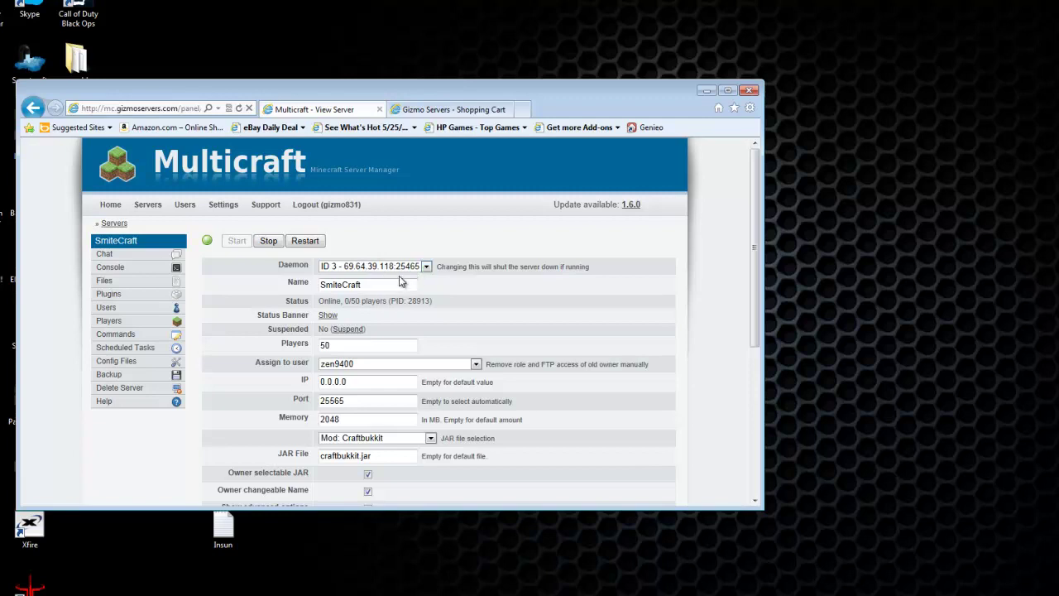
scroll(421, 263, down, 1)
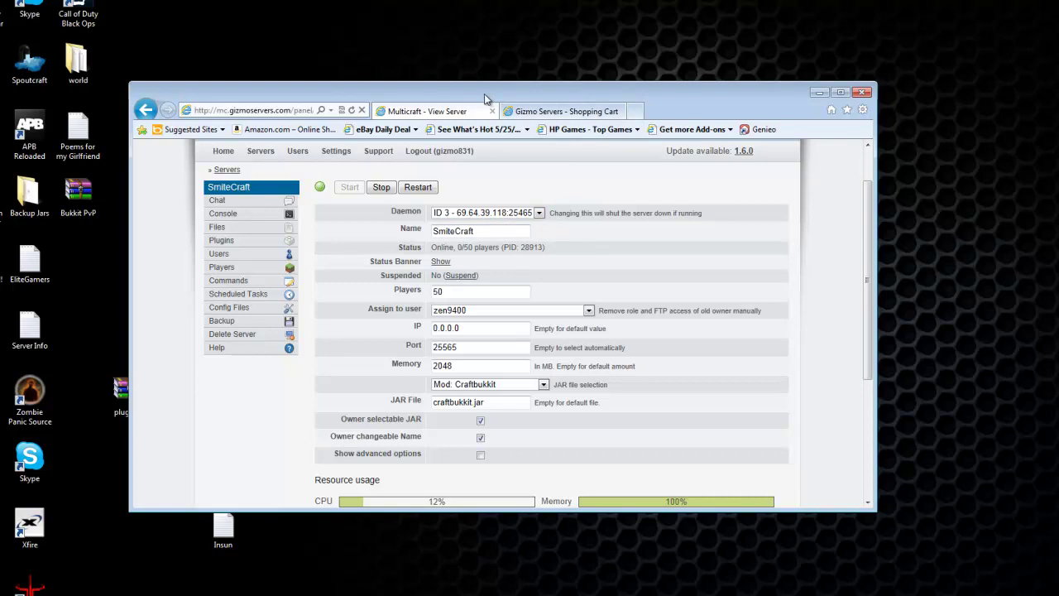
drag(546, 93, 533, 104)
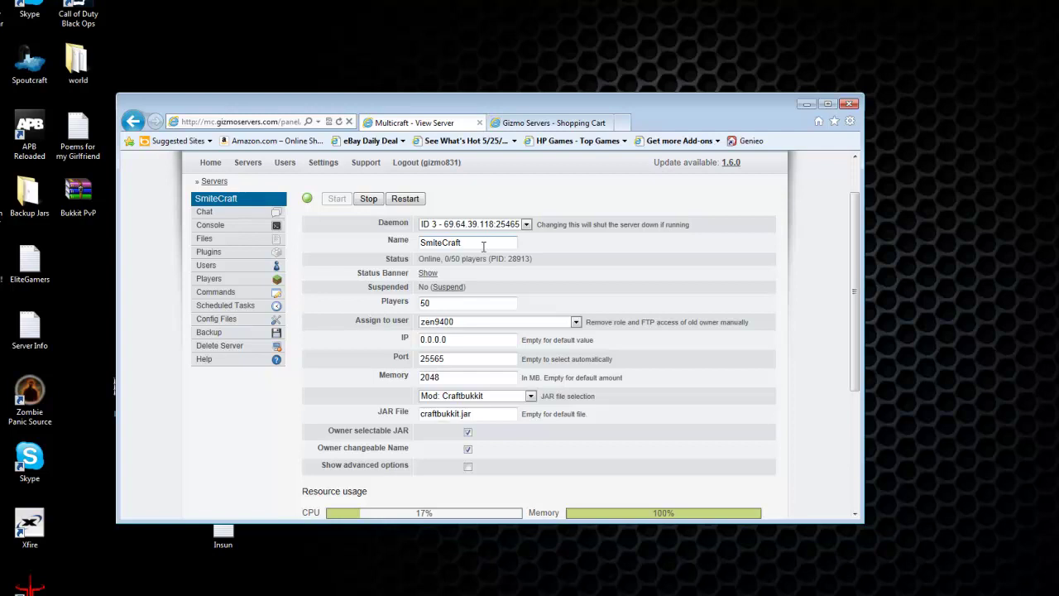
scroll(484, 245, down, 2)
scroll(433, 229, up, 2)
scroll(405, 331, down, 1)
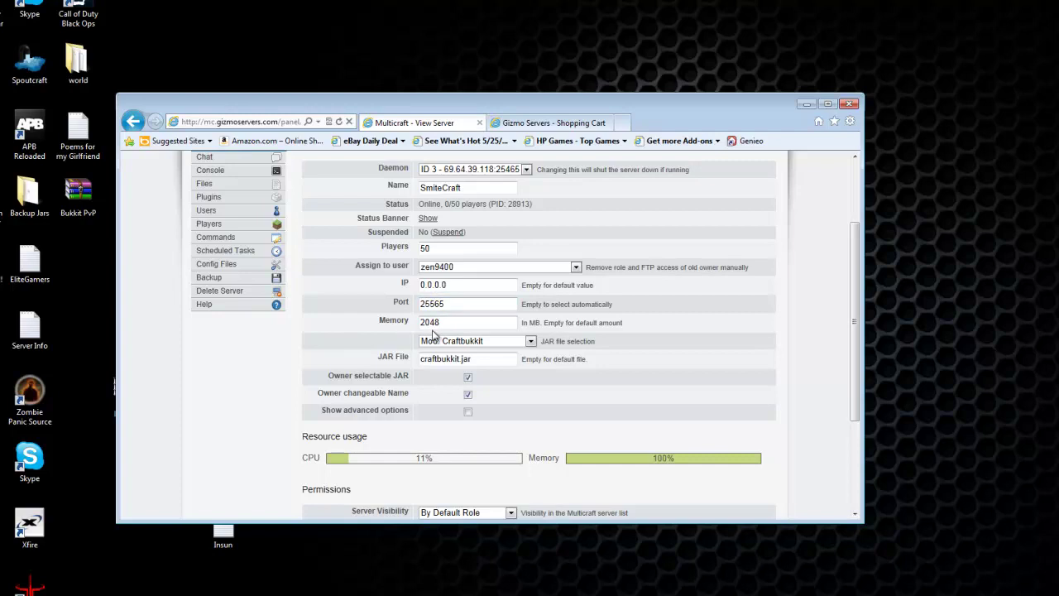
scroll(455, 332, down, 1)
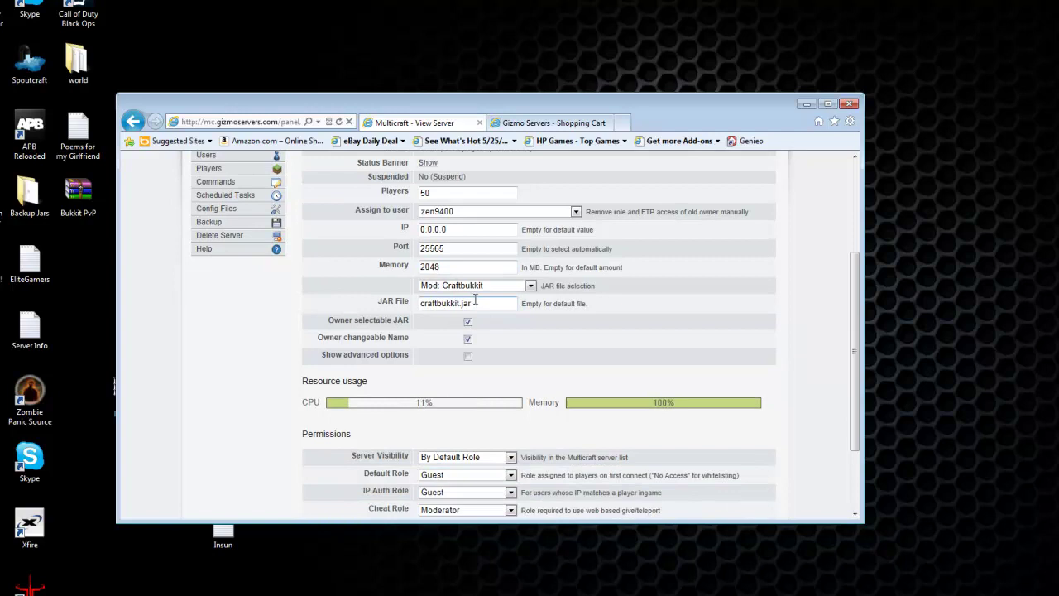
scroll(492, 299, down, 1)
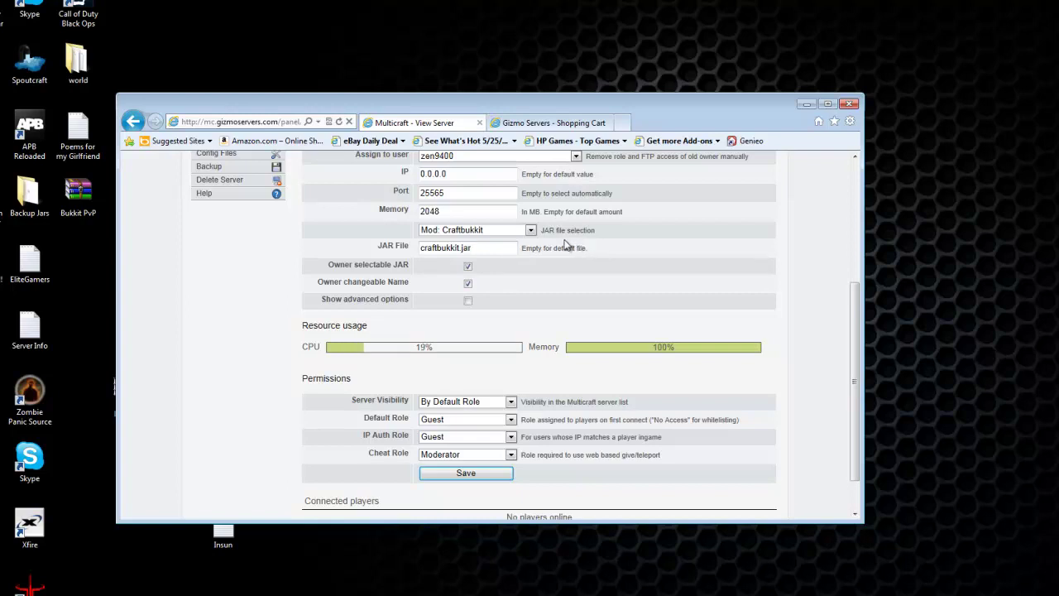
- Examine the available JAR file choices for the SmiteCraft server, keeping Mod: Craftbukkit
click(531, 230)
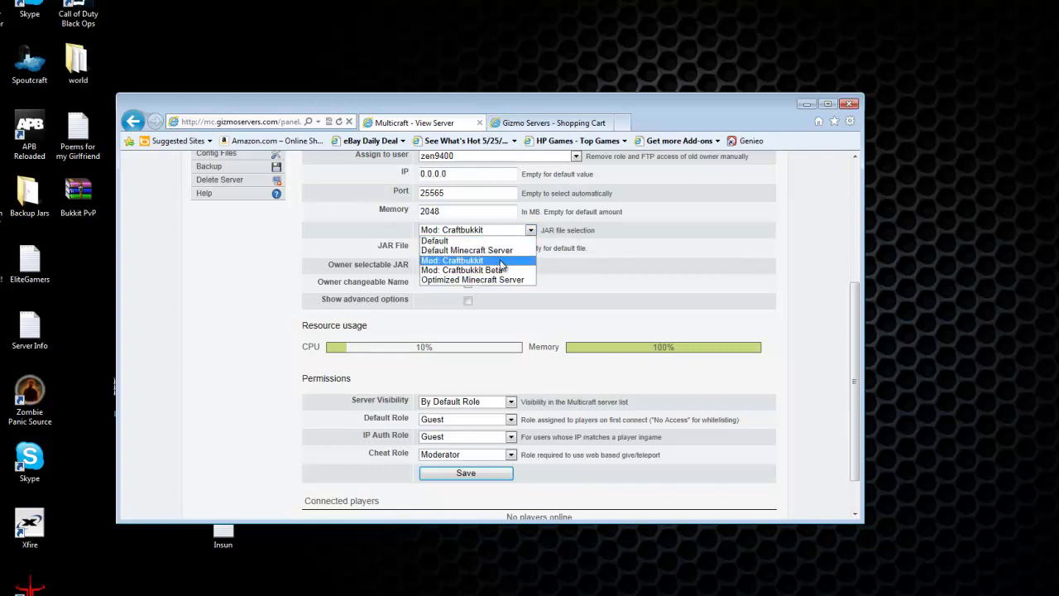
click(483, 318)
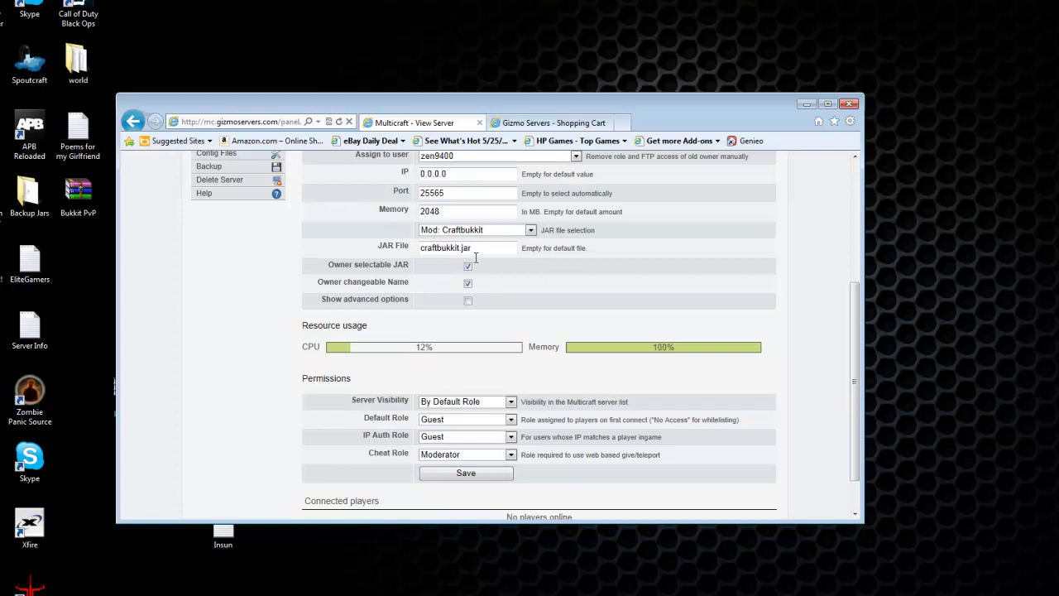
click(502, 250)
- Review SmiteCraft's resource usage, permissions and start, stop and restart controls
scroll(488, 287, down, 1)
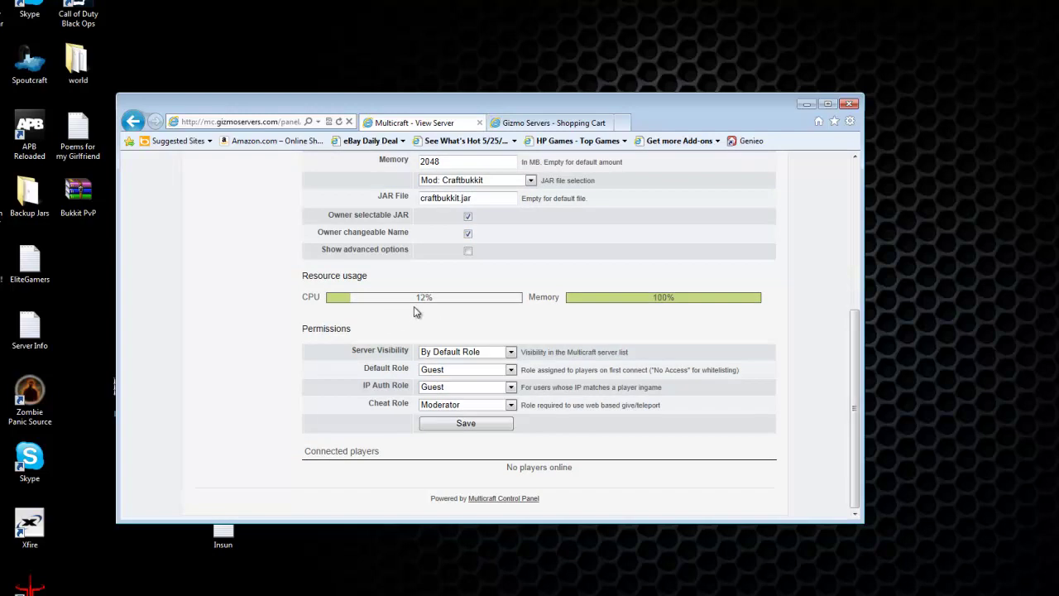
scroll(402, 302, up, 5)
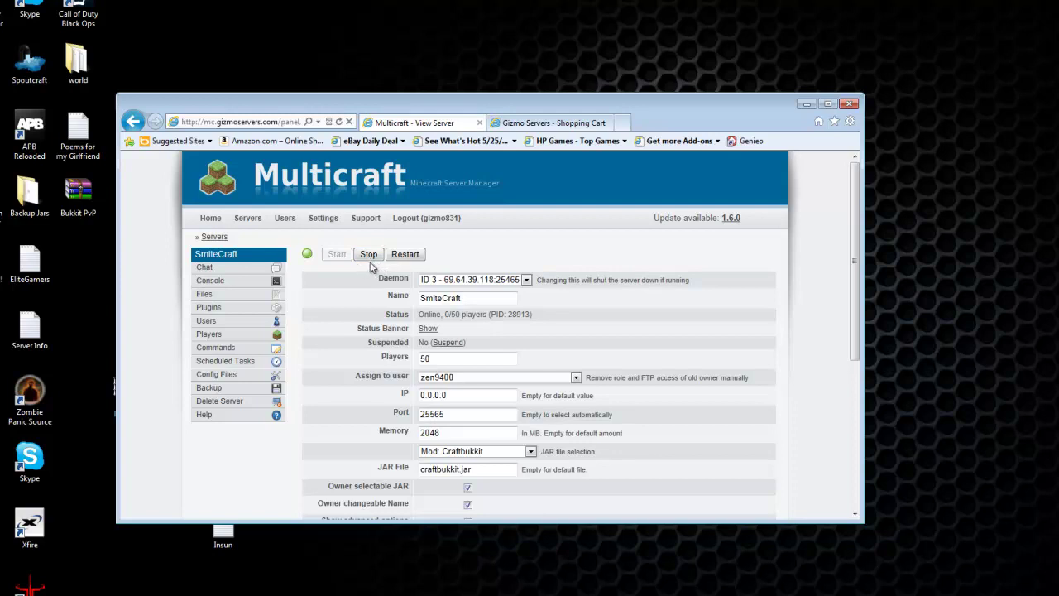
scroll(477, 327, down, 5)
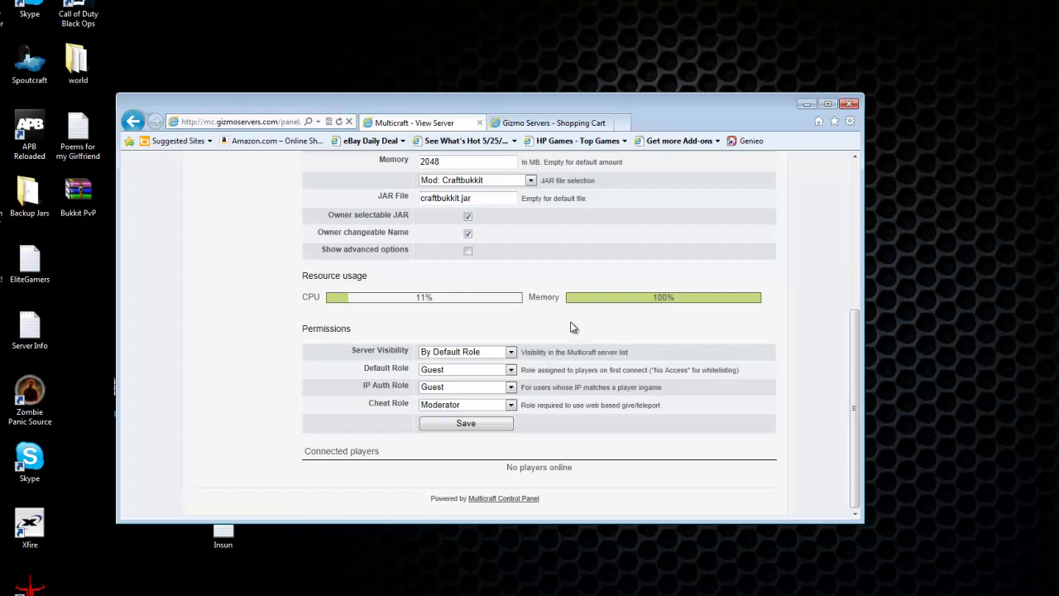
scroll(550, 337, up, 3)
scroll(550, 337, down, 2)
scroll(561, 321, up, 2)
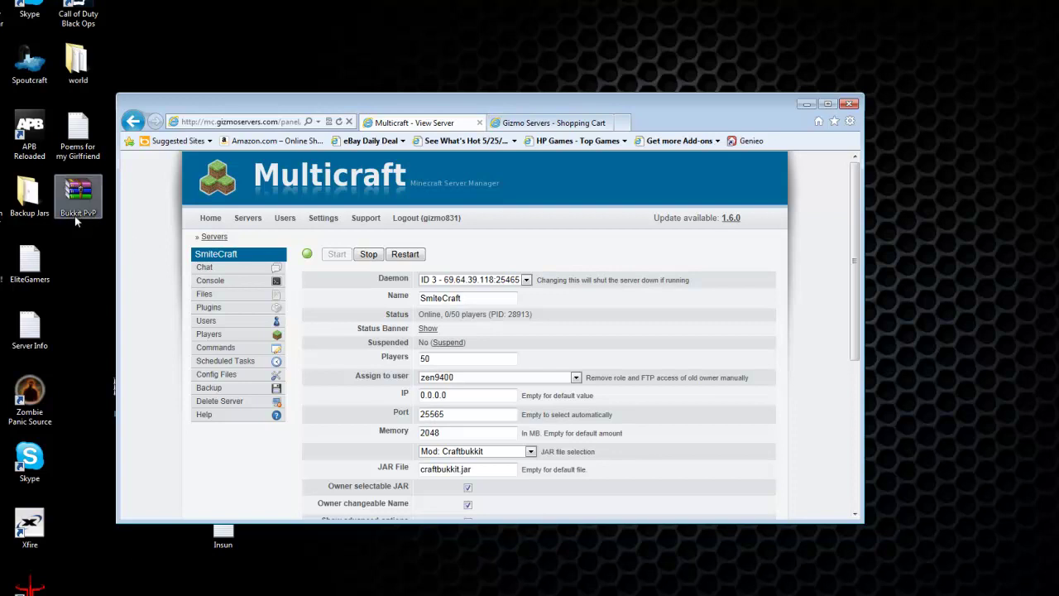
- Launch FileZilla and place its window beside the desktop icons
drag(193, 100, 215, 91)
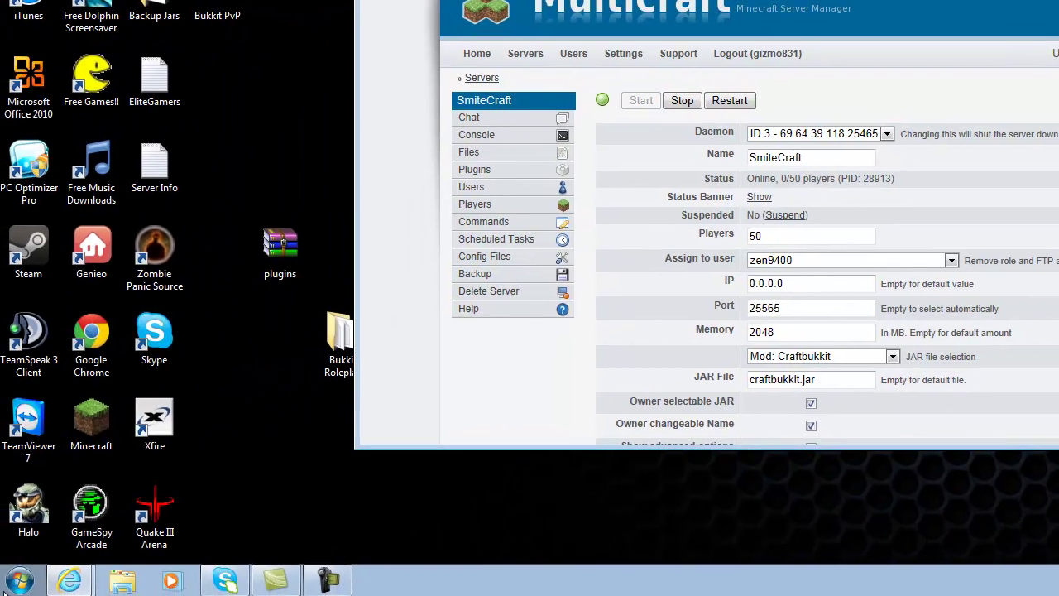
click(18, 580)
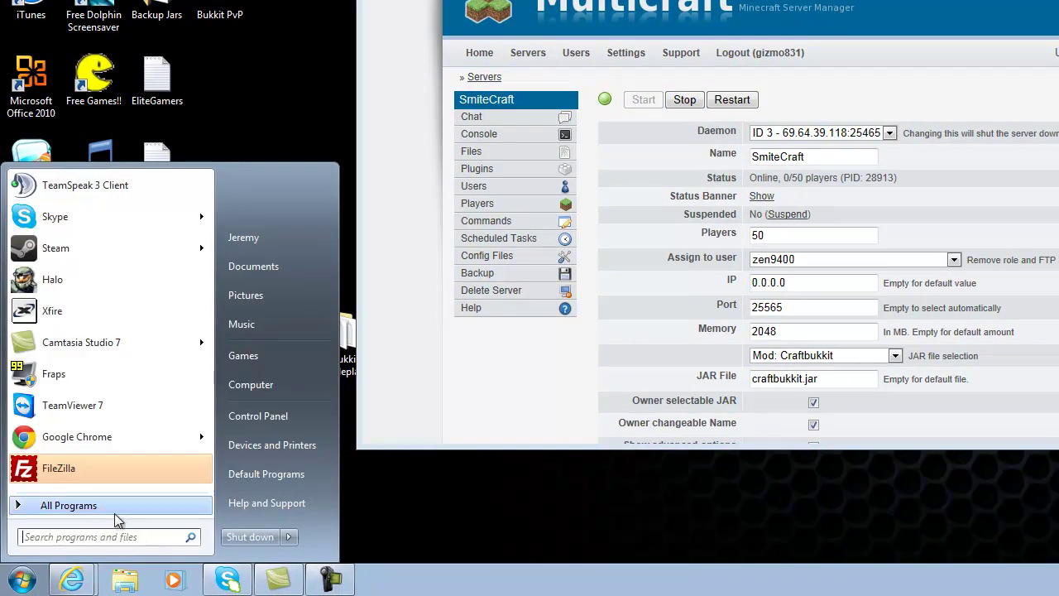
click(105, 478)
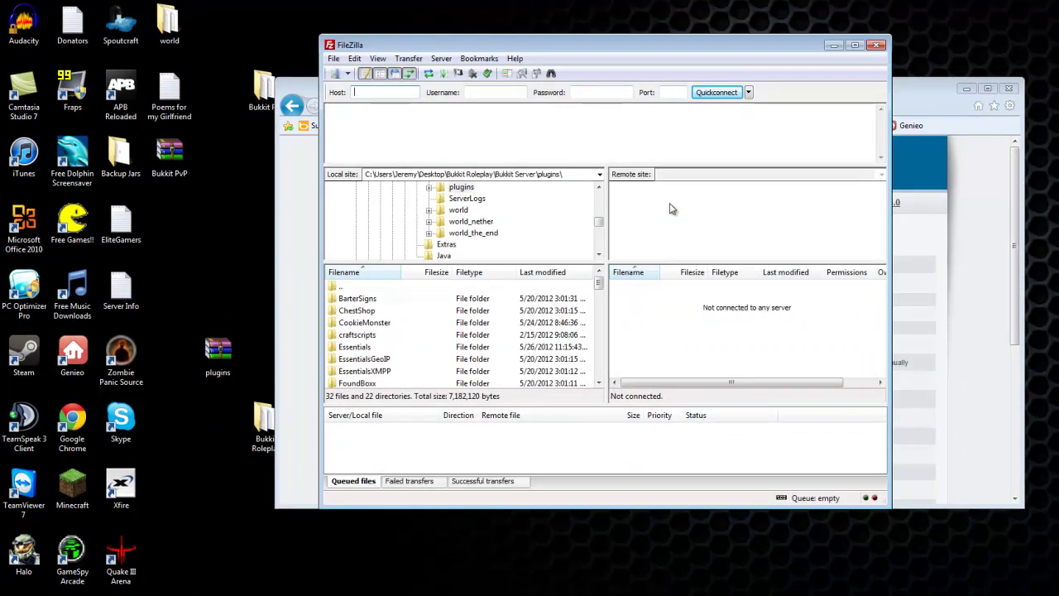
drag(585, 46, 466, 132)
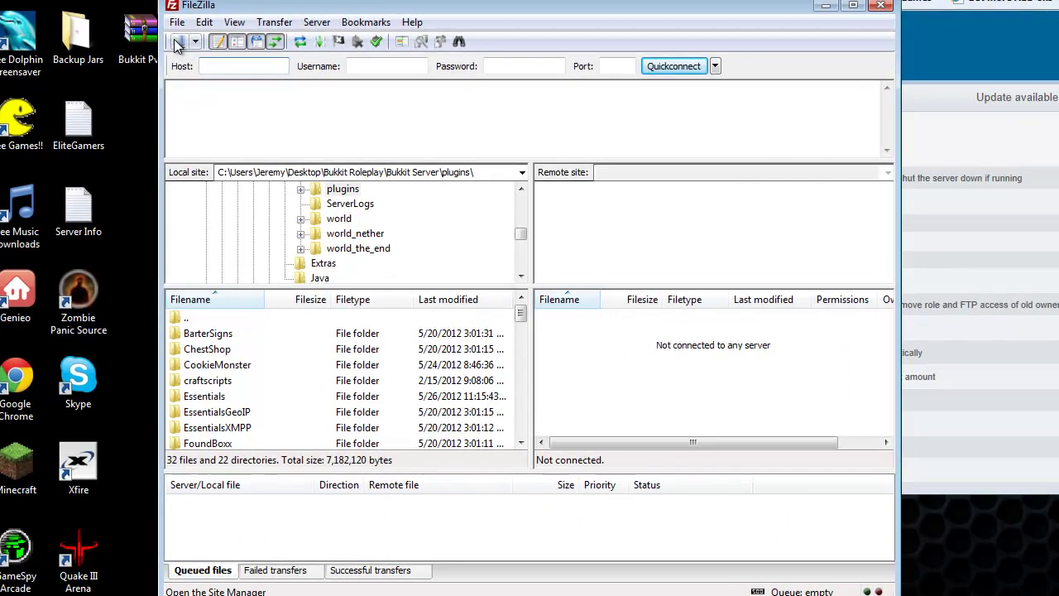
- Open FileZilla's Site Manager with the New site entry and arrange it side by side with the Multicraft browser window
click(179, 42)
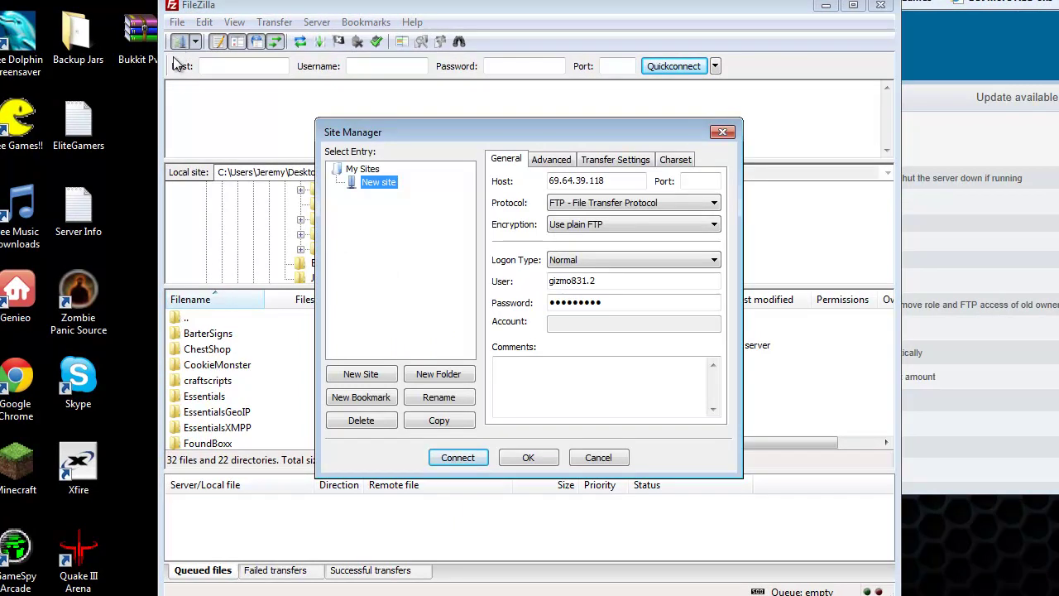
drag(539, 137, 501, 32)
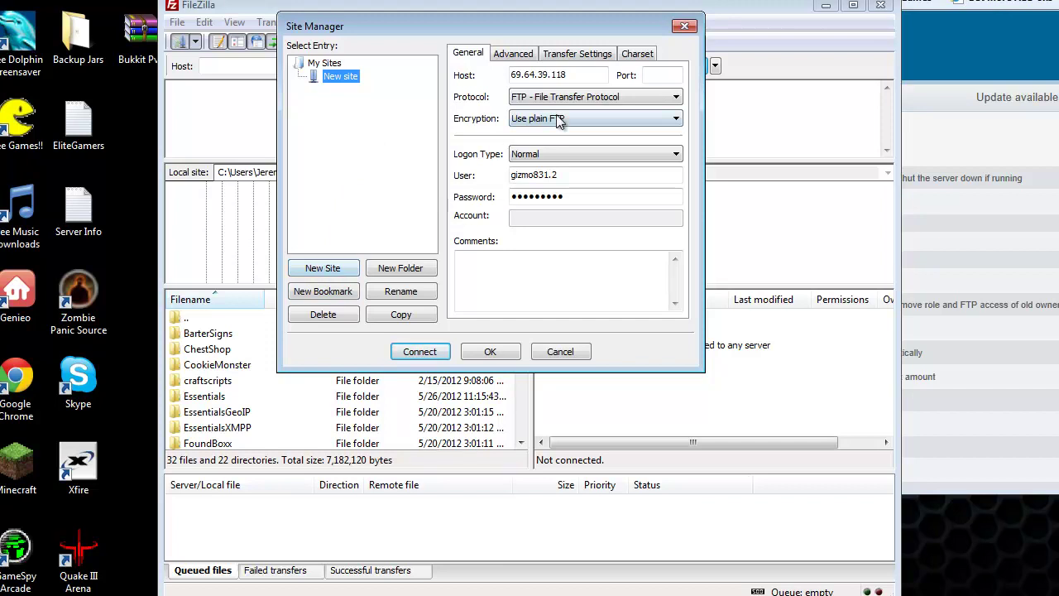
drag(603, 28, 252, 183)
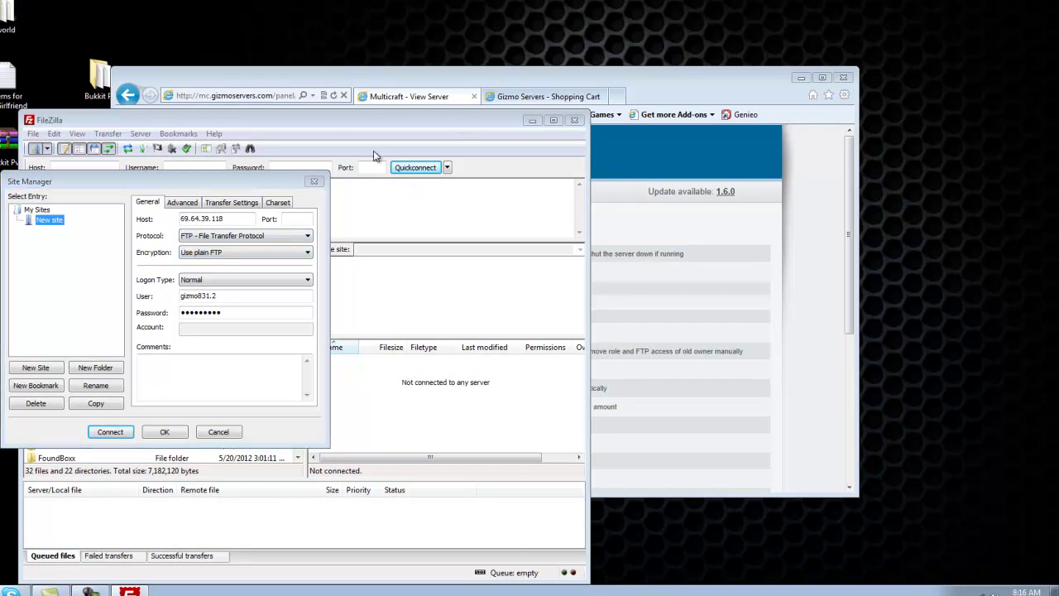
click(737, 79)
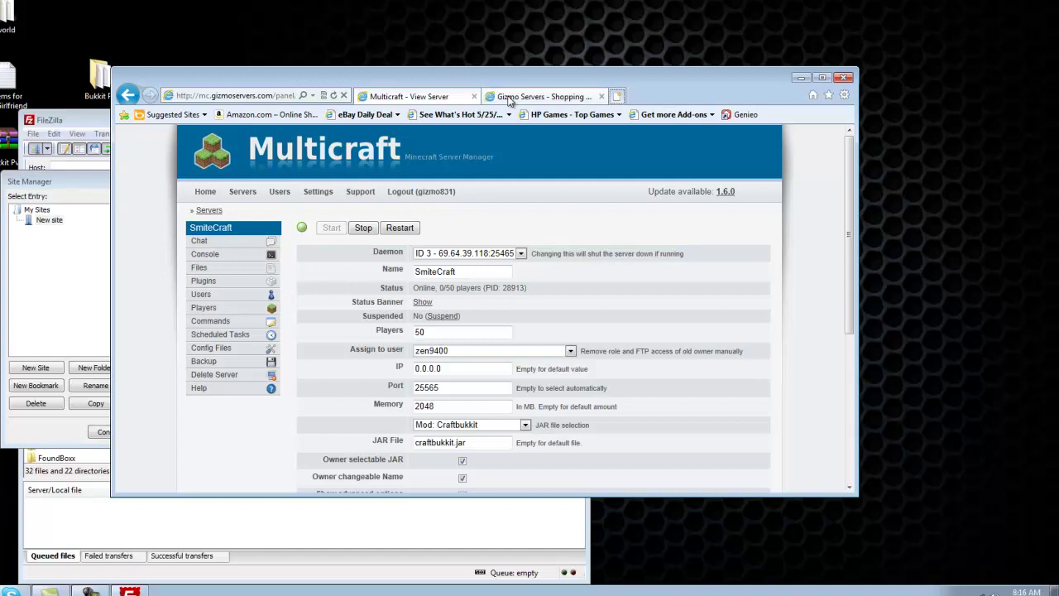
drag(441, 80, 657, 130)
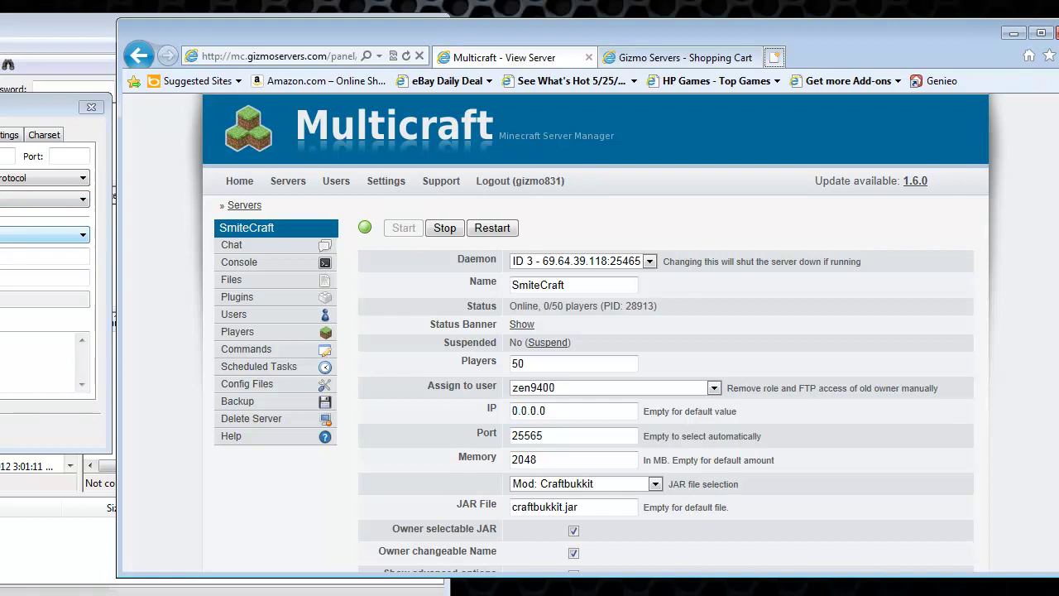
- Set the logon type of the New site entry to Normal in FileZilla's Site Manager
click(39, 231)
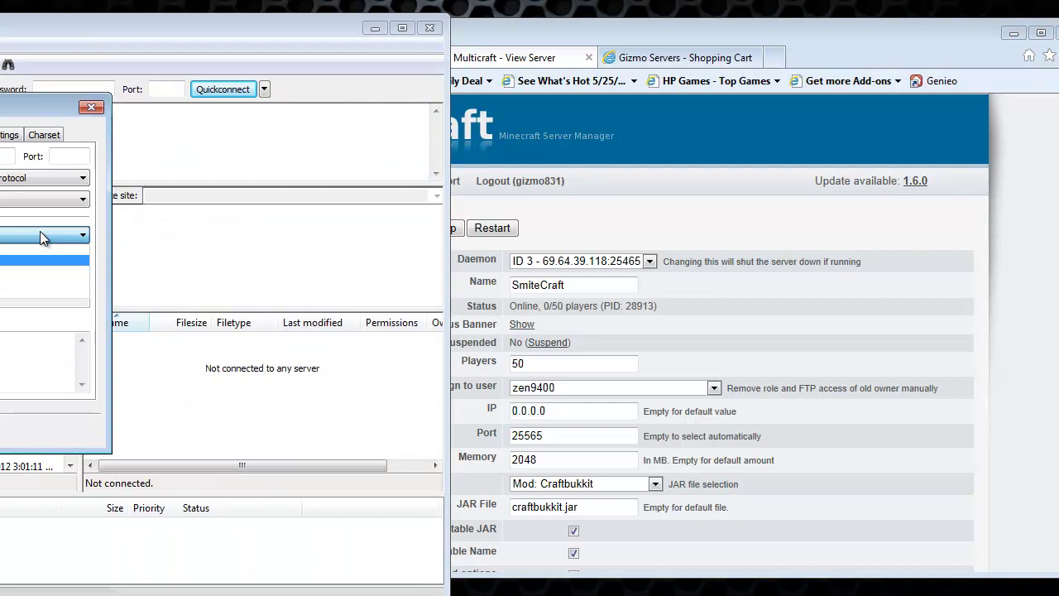
click(8, 260)
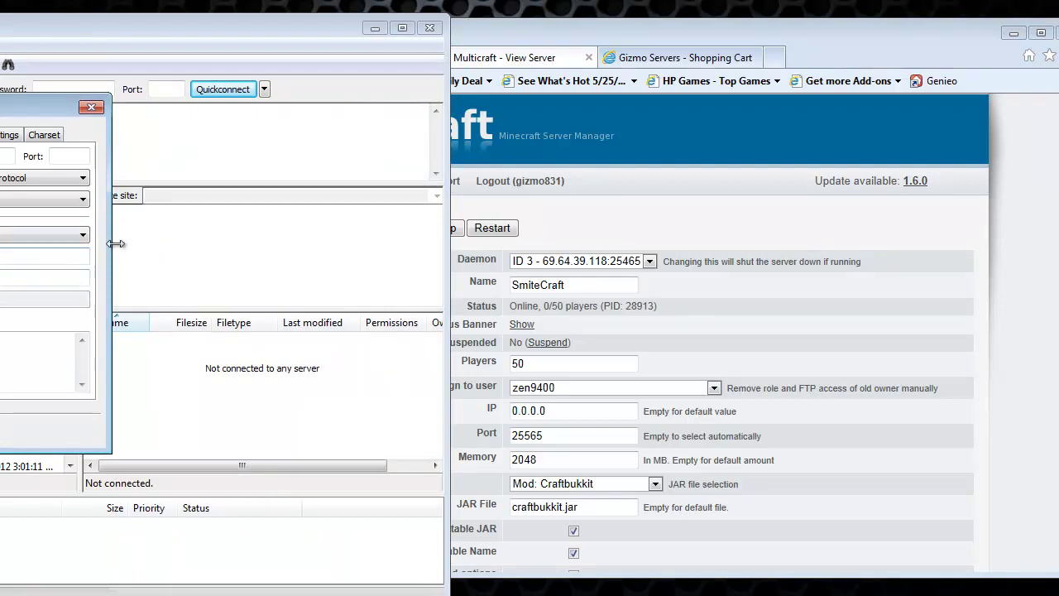
click(24, 281)
- Switch to Multicraft, view the FTP login details for SmiteCraft's files, and return to the server page
click(603, 34)
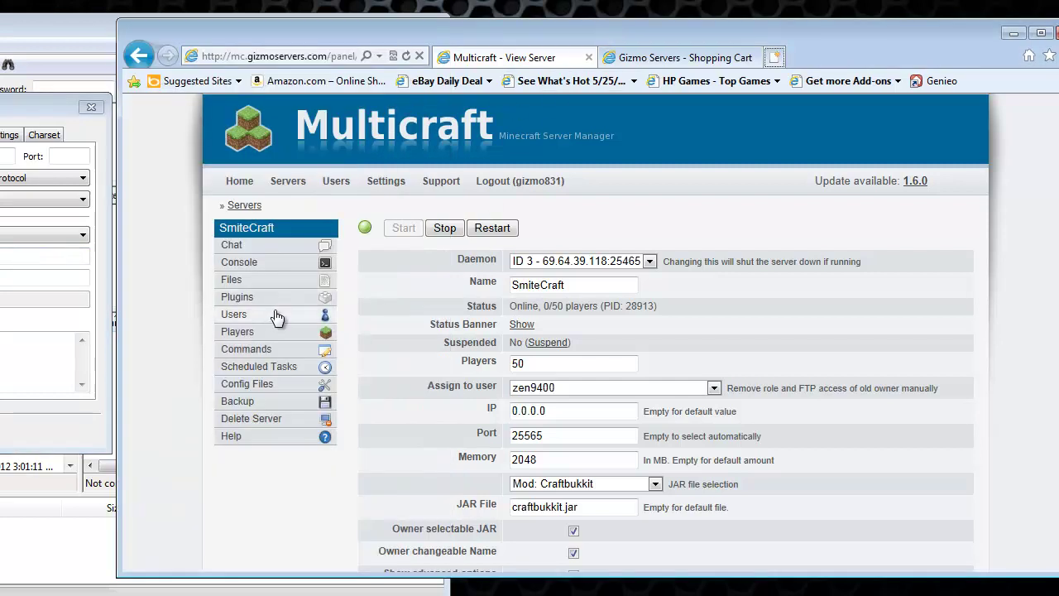
click(232, 282)
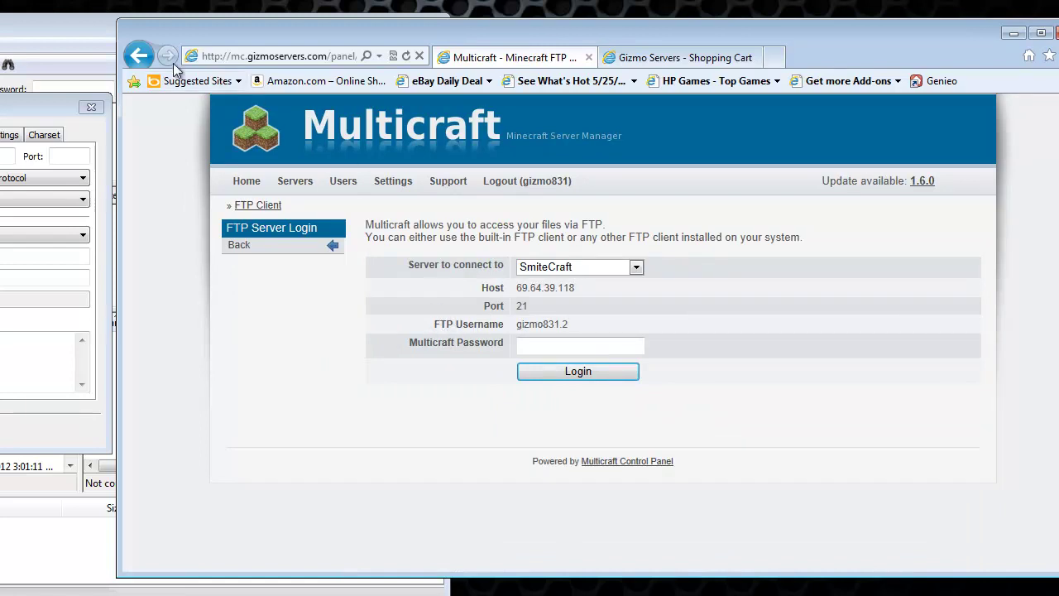
click(251, 248)
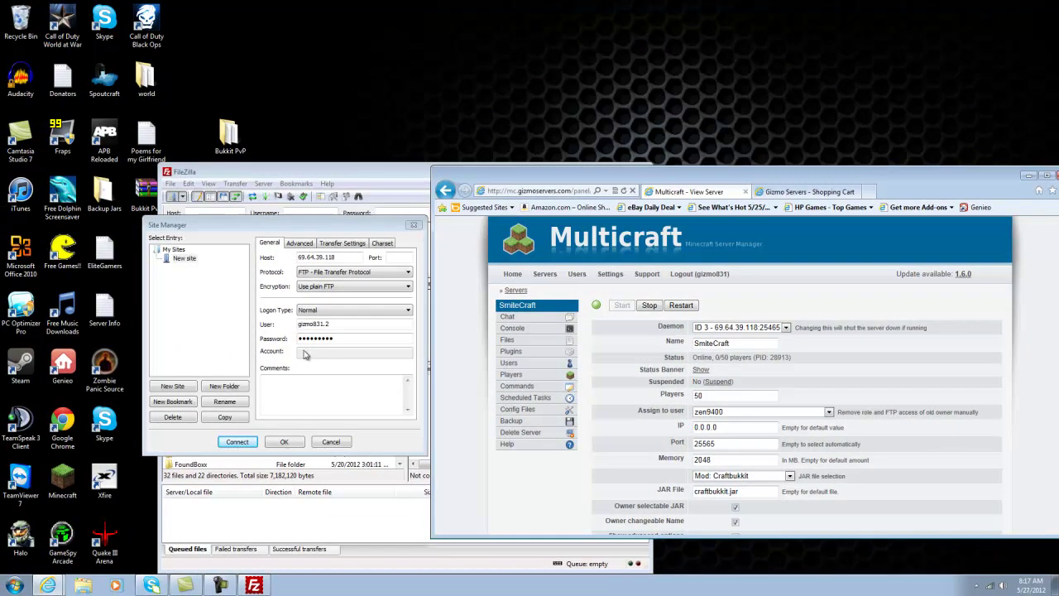
- Accept the New site entry in FileZilla's Site Manager and connect to that site
click(323, 340)
click(316, 388)
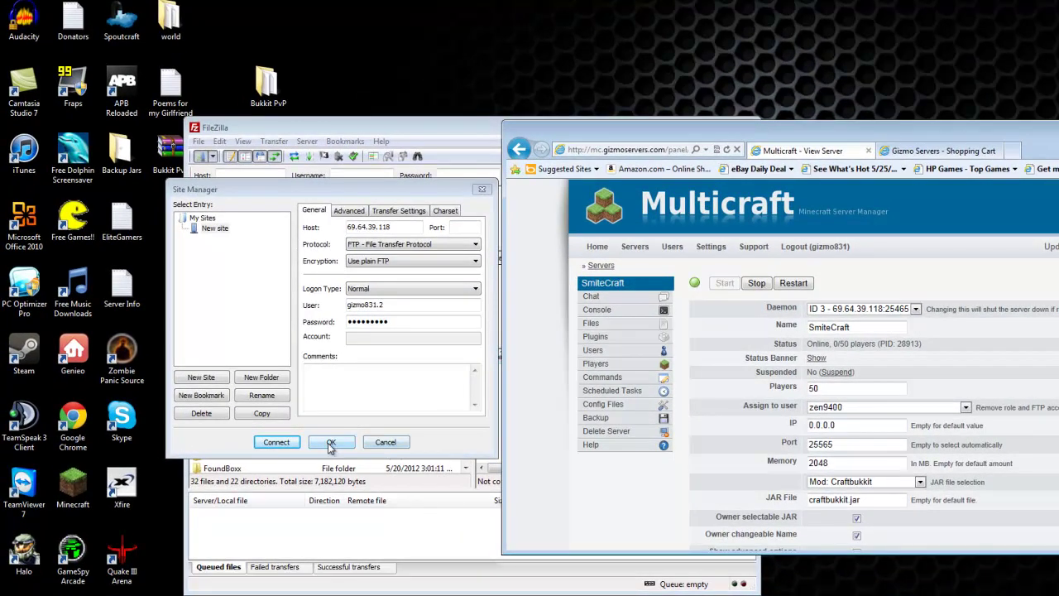
click(330, 441)
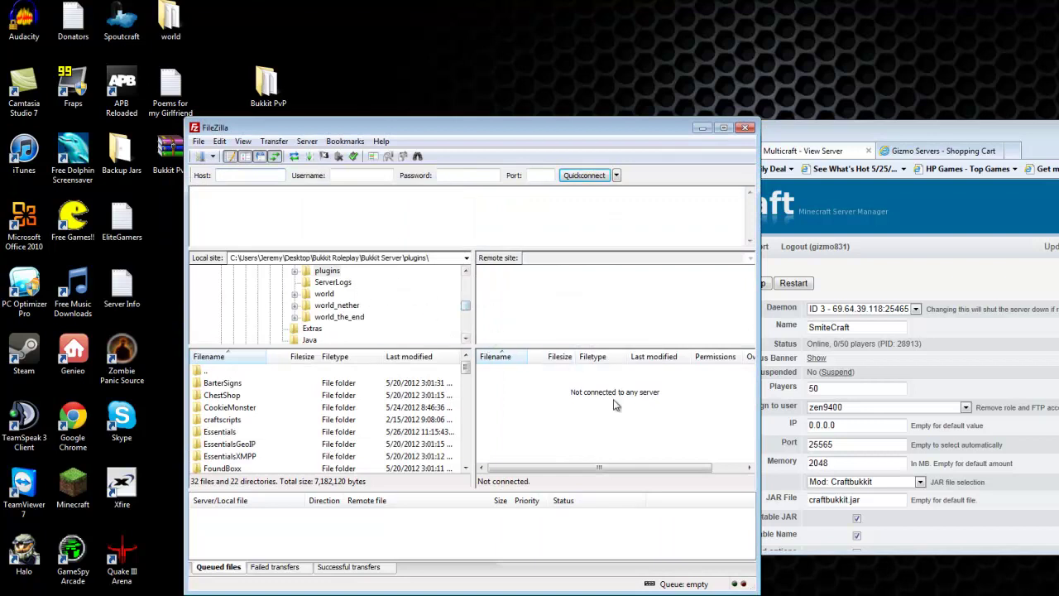
click(250, 175)
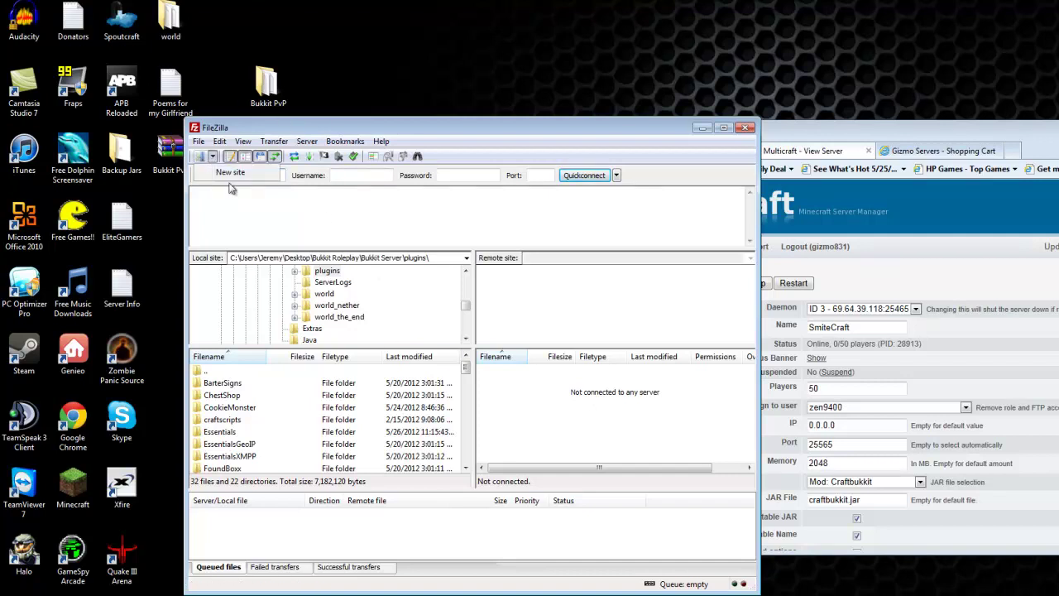
click(226, 173)
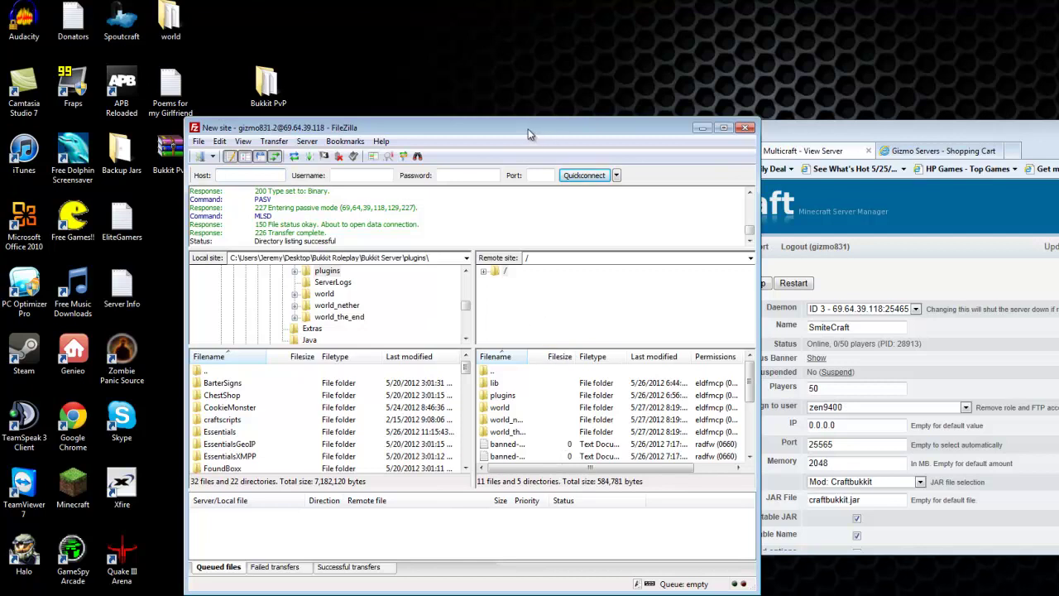
- Reposition the FileZilla window clear of the desktop folders and look through the local plugins folder's contents
drag(528, 128, 525, 18)
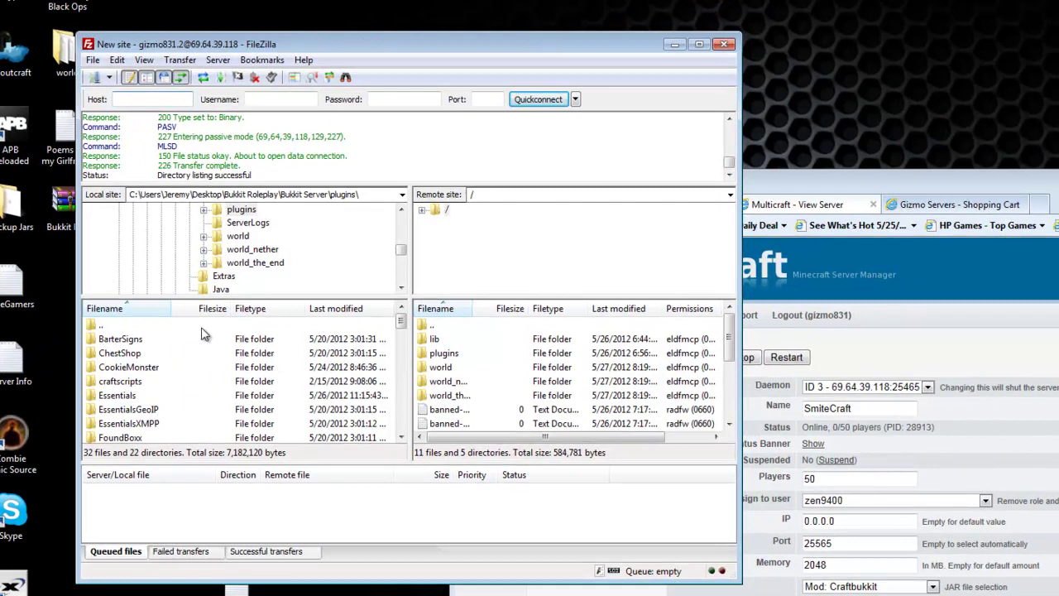
click(166, 380)
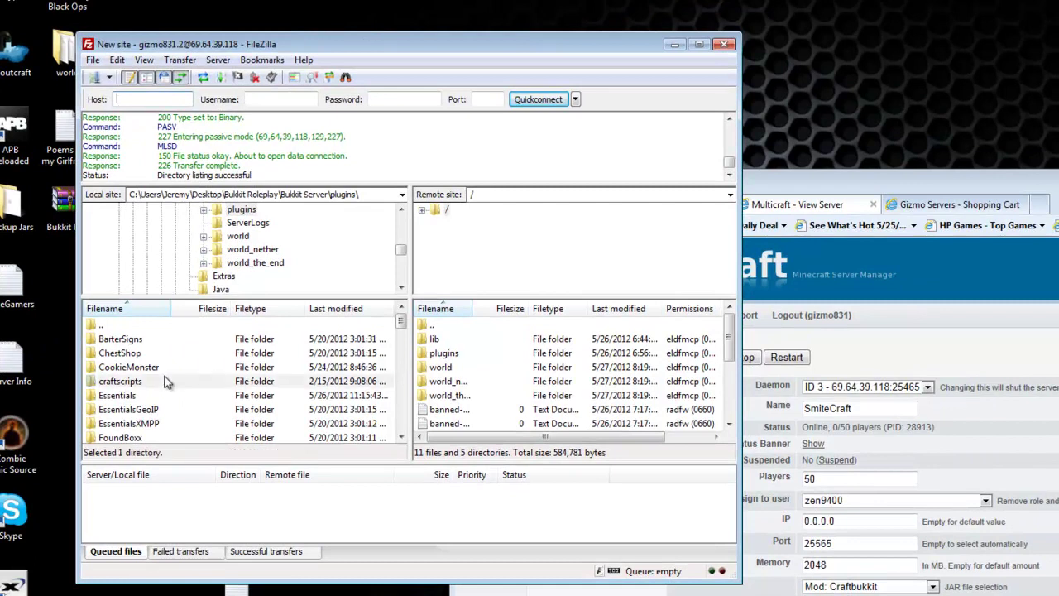
scroll(165, 393, down, 5)
scroll(168, 392, up, 5)
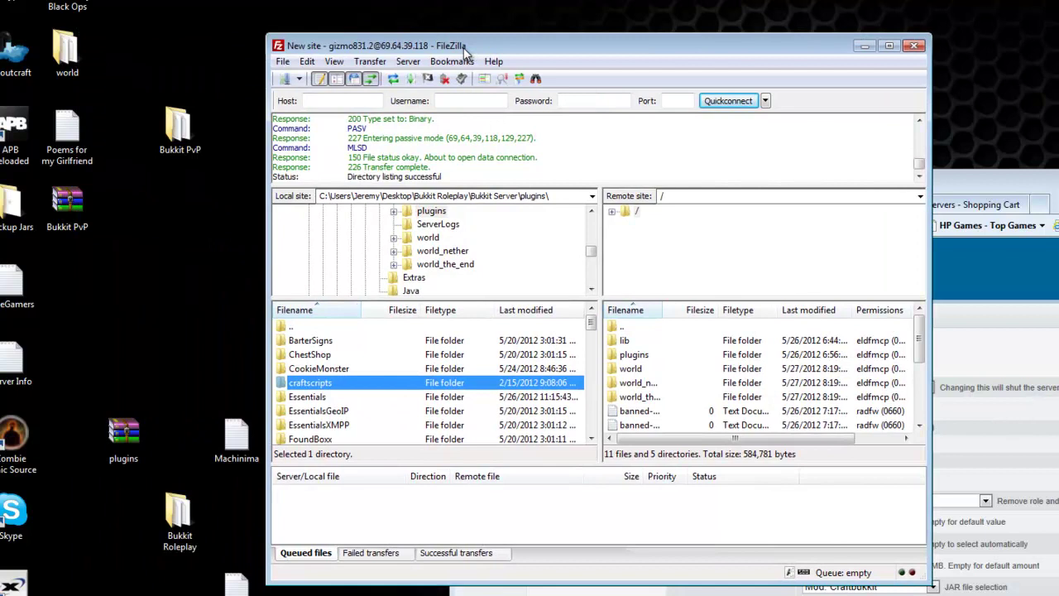
drag(465, 54, 517, 64)
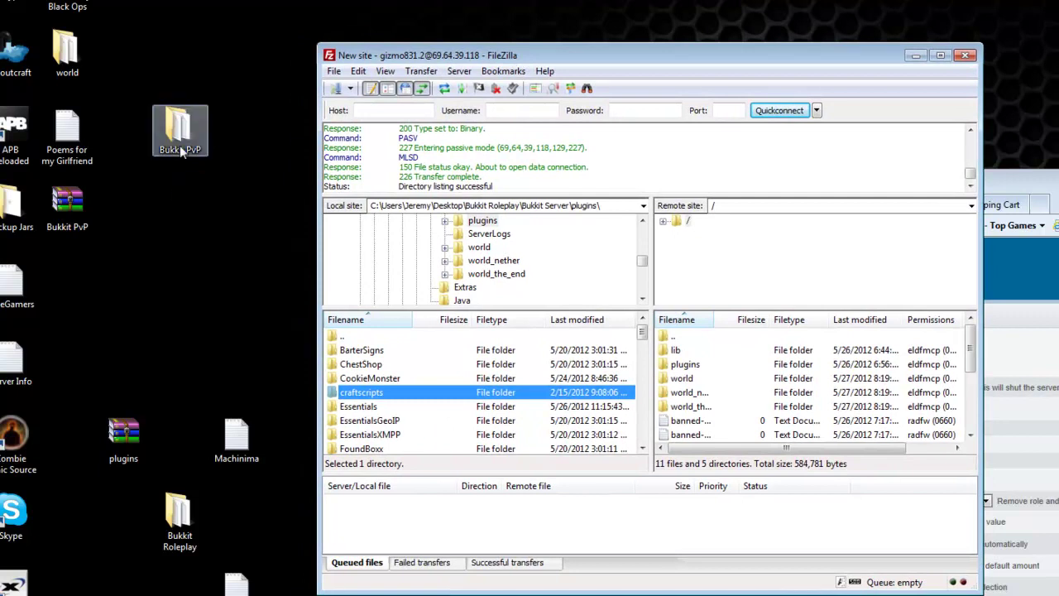
drag(584, 57, 376, 15)
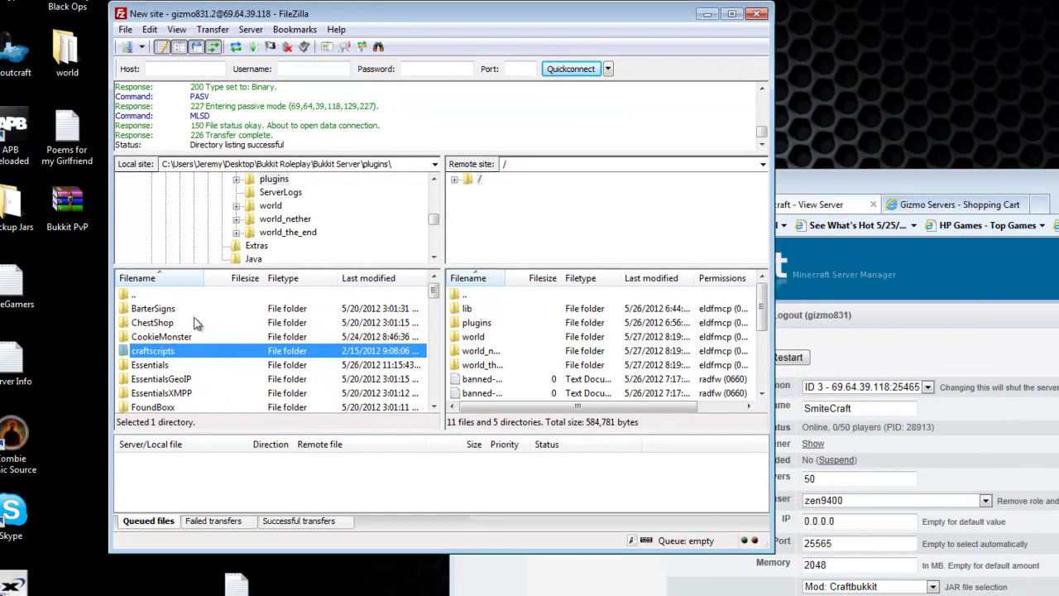
- Browse the local folder tree and view the world_nether and world folders of the Bukkit Roleplay server
click(152, 325)
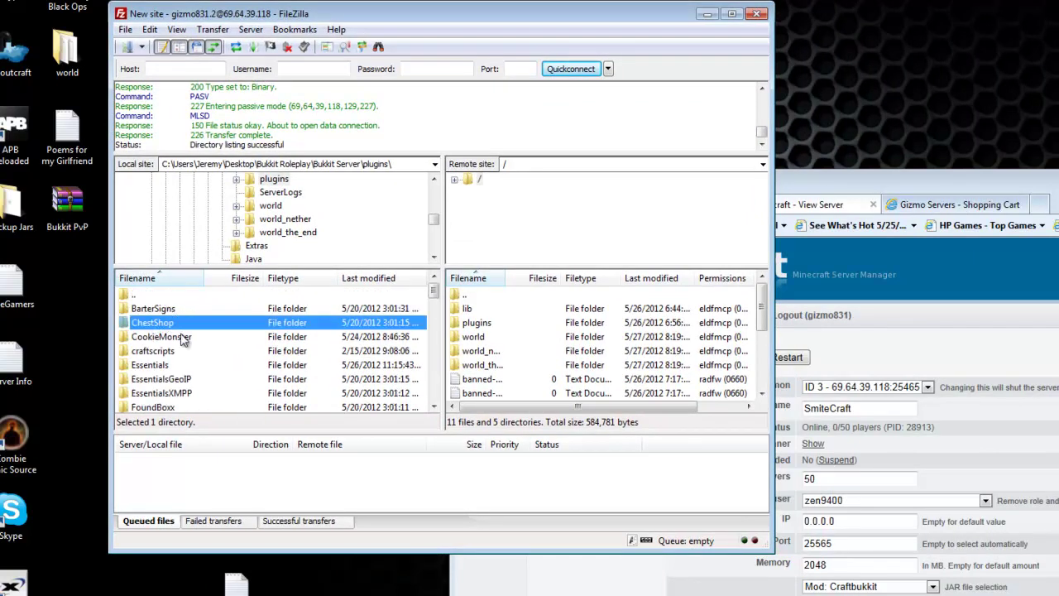
click(276, 221)
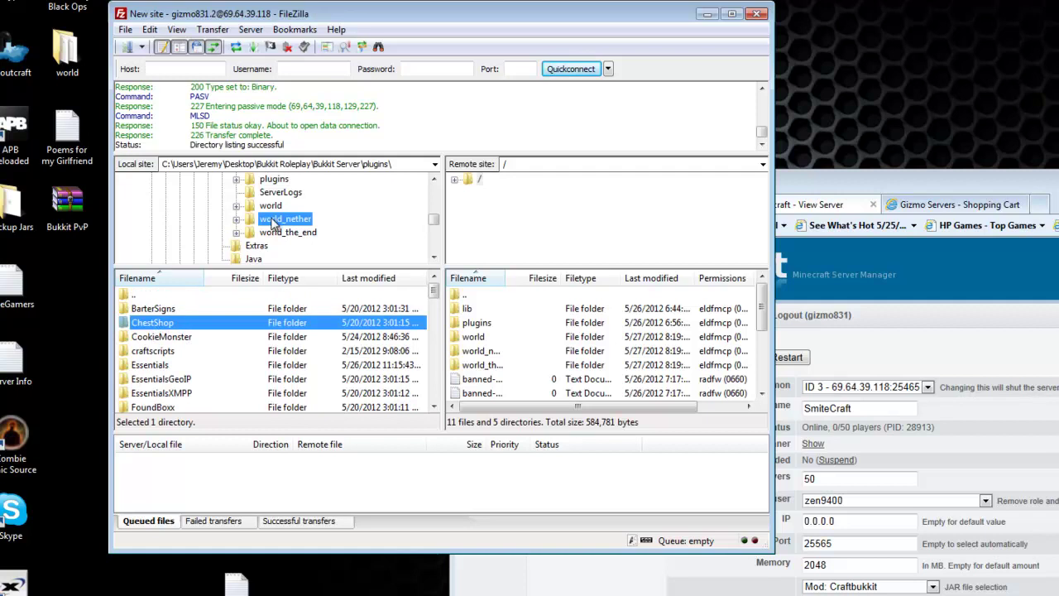
scroll(271, 235, up, 3)
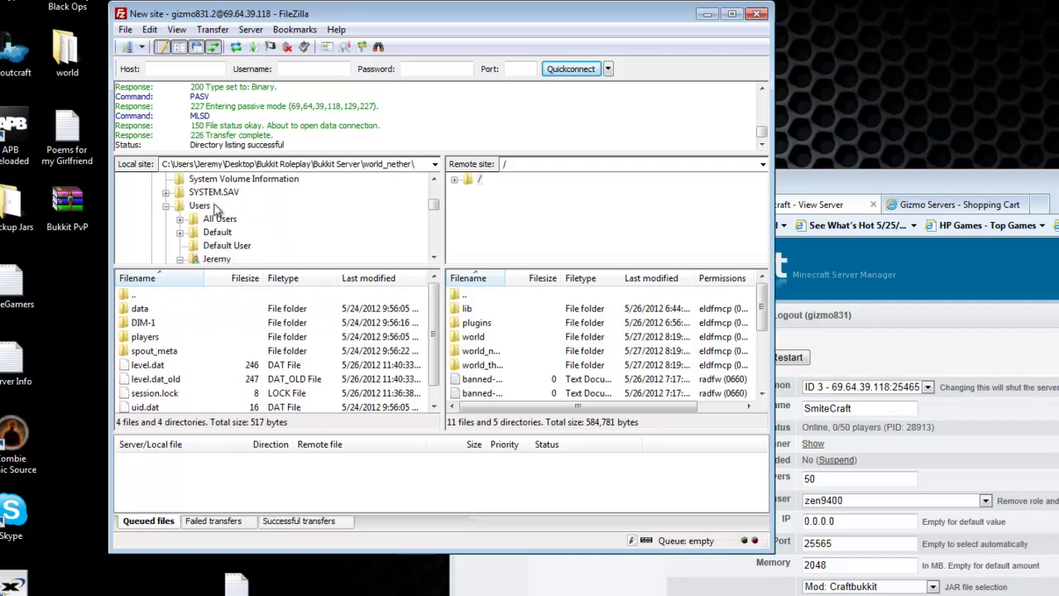
scroll(227, 213, up, 1)
scroll(265, 225, down, 1)
scroll(273, 230, up, 10)
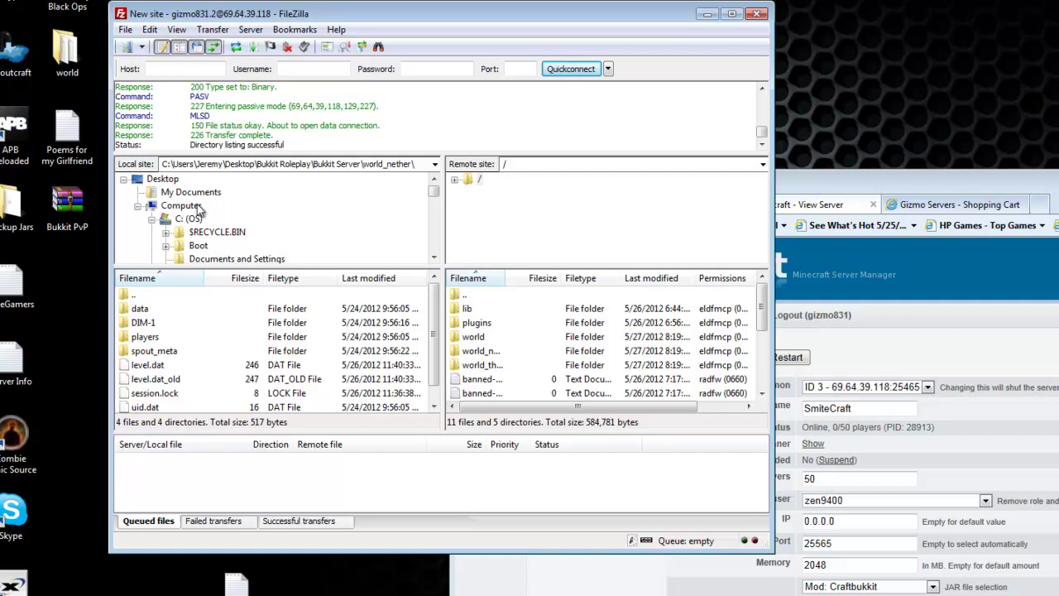
scroll(188, 183, down, 6)
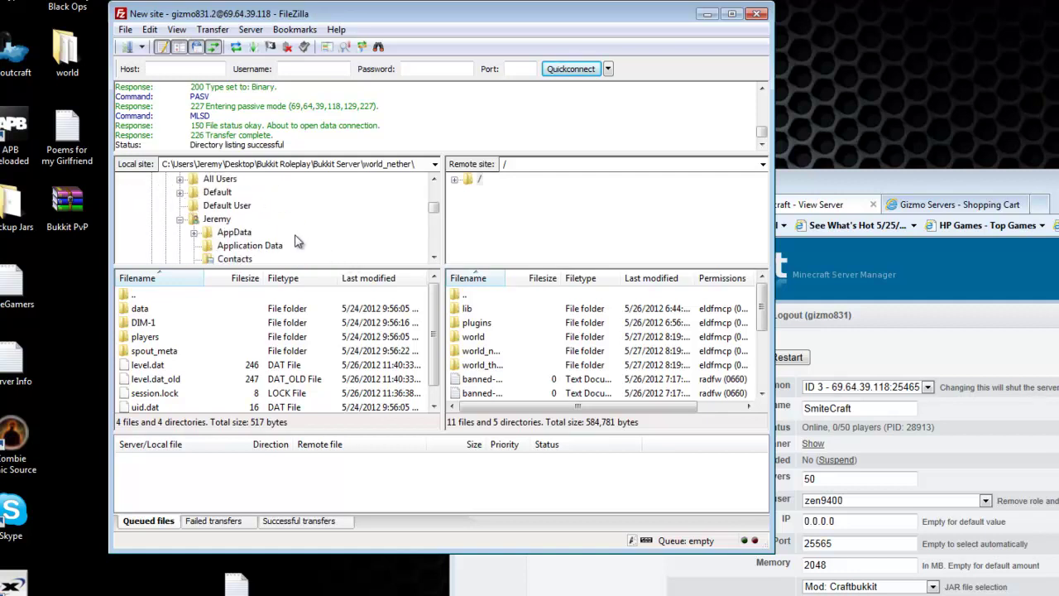
scroll(267, 232, down, 1)
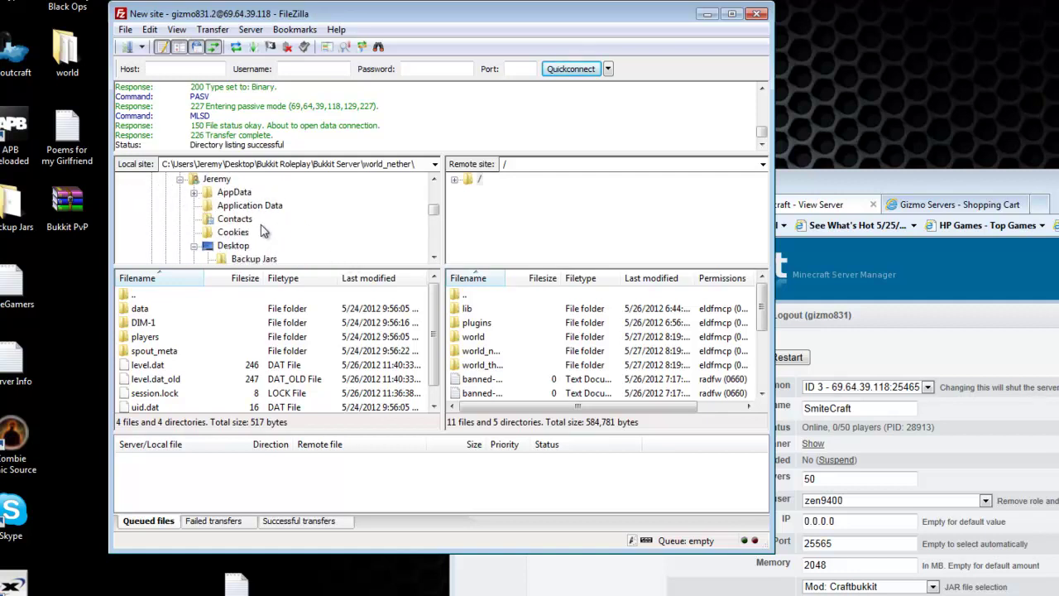
scroll(232, 238, down, 4)
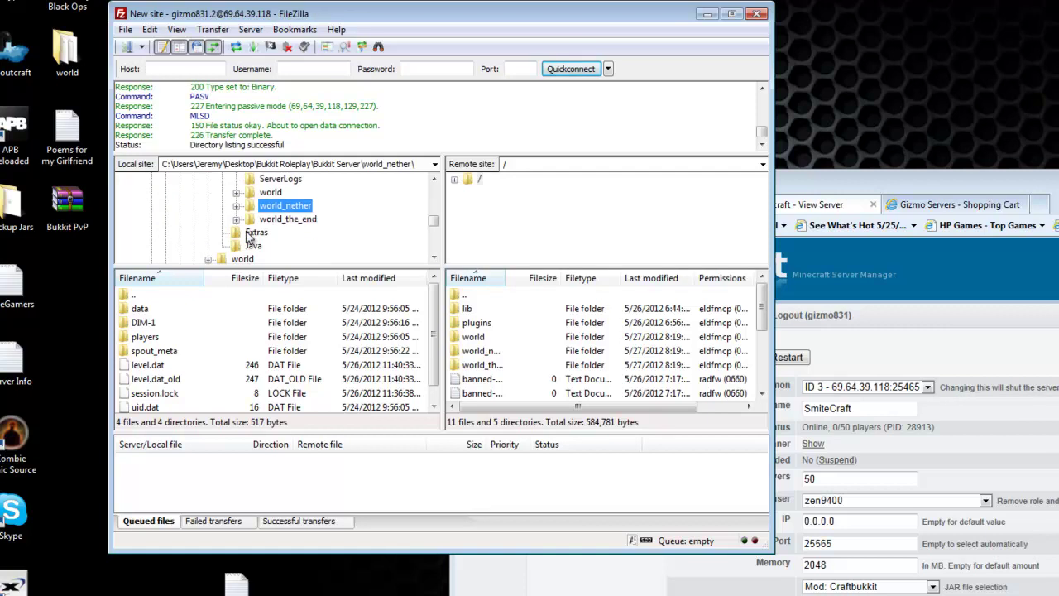
click(272, 193)
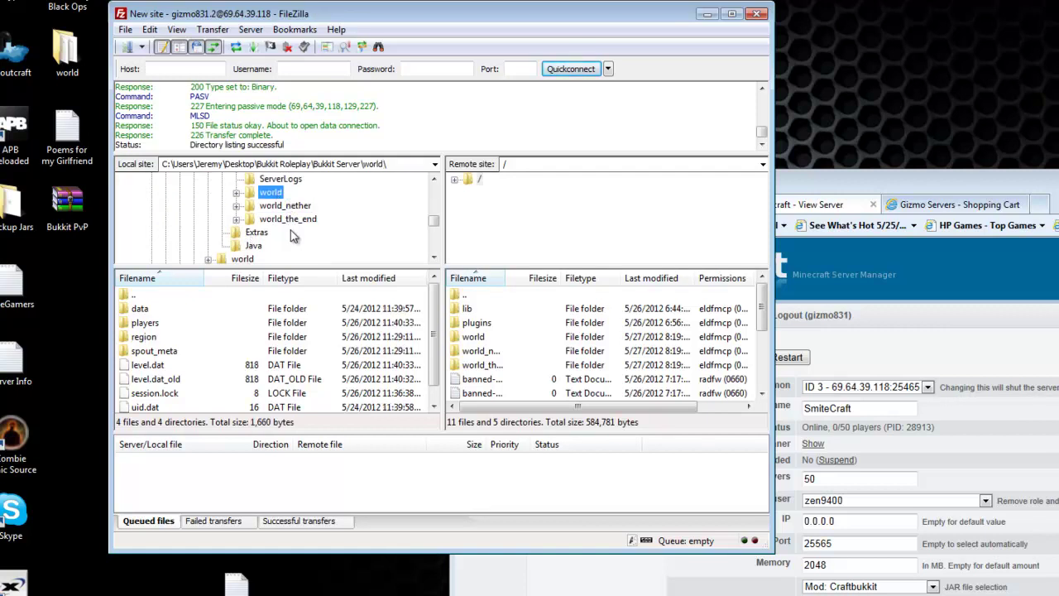
- Open the local plugins folder under Desktop, Bukkit PvP, Bukkit Server in FileZilla's local site
scroll(292, 237, up, 5)
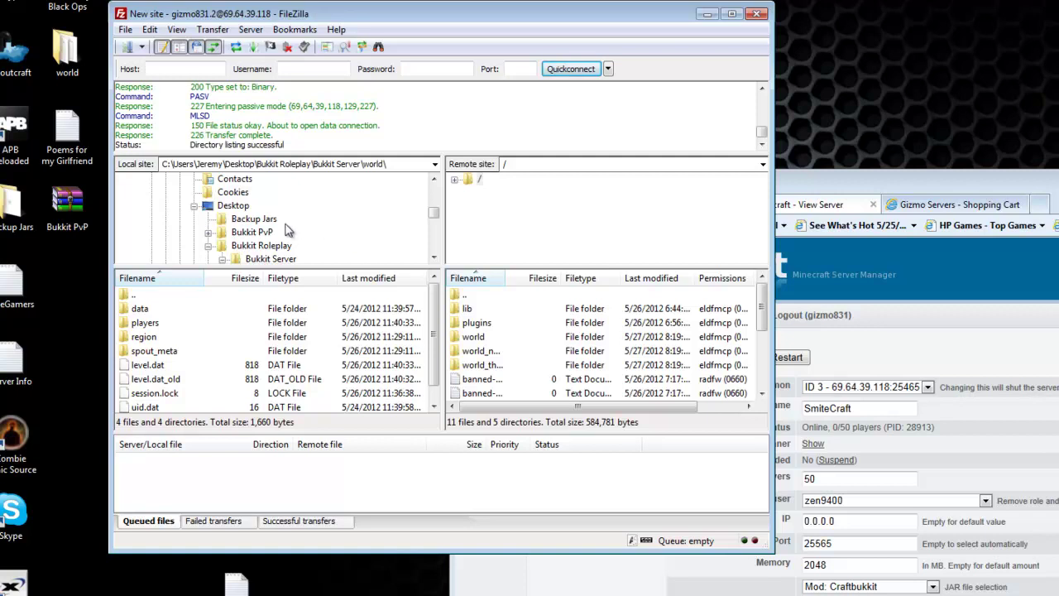
click(240, 207)
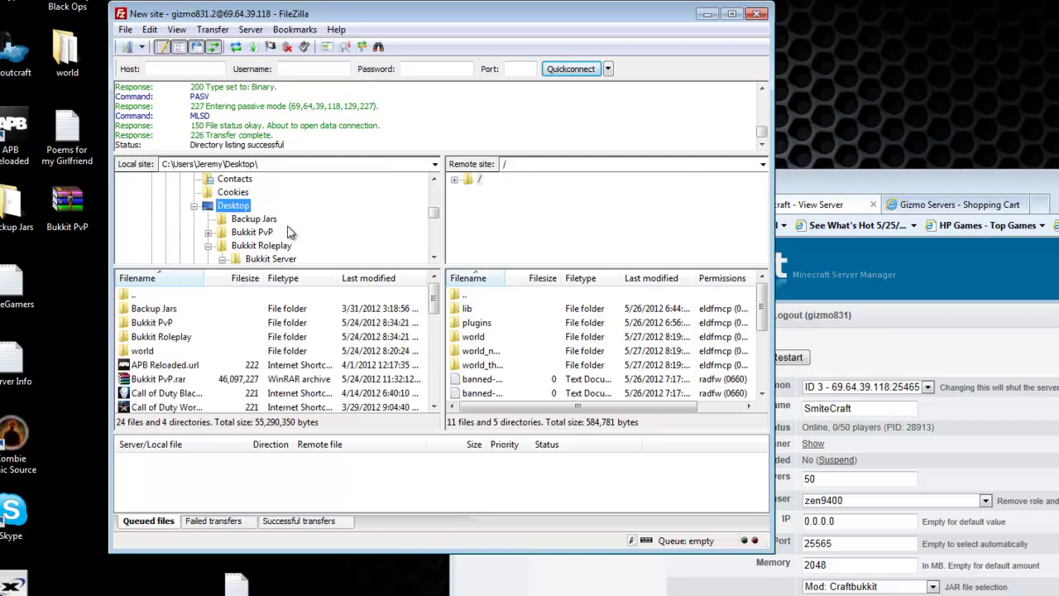
scroll(293, 234, down, 2)
scroll(294, 235, up, 1)
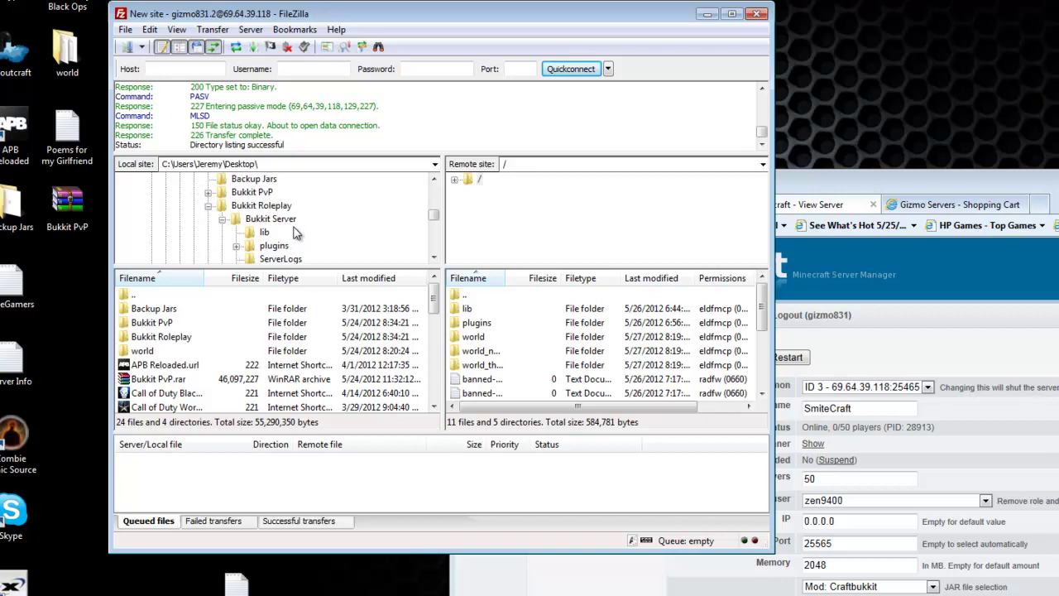
scroll(296, 234, up, 1)
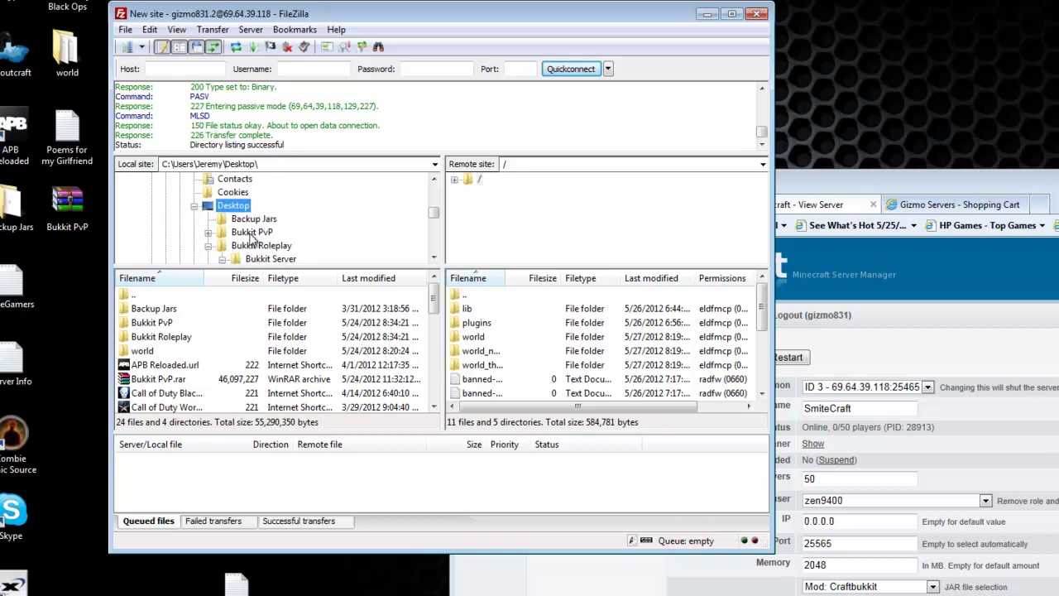
click(253, 232)
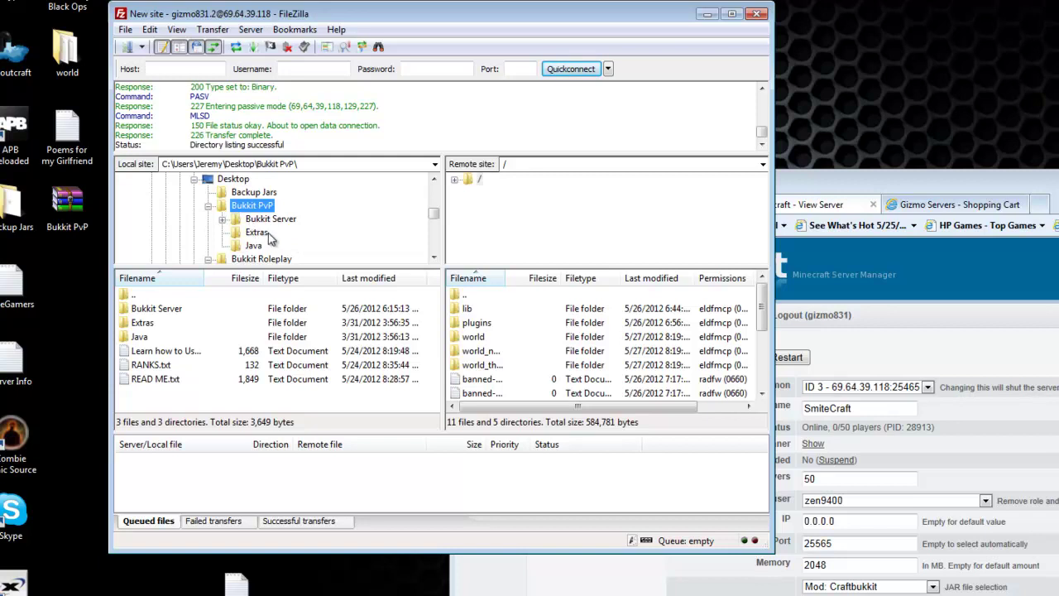
click(222, 220)
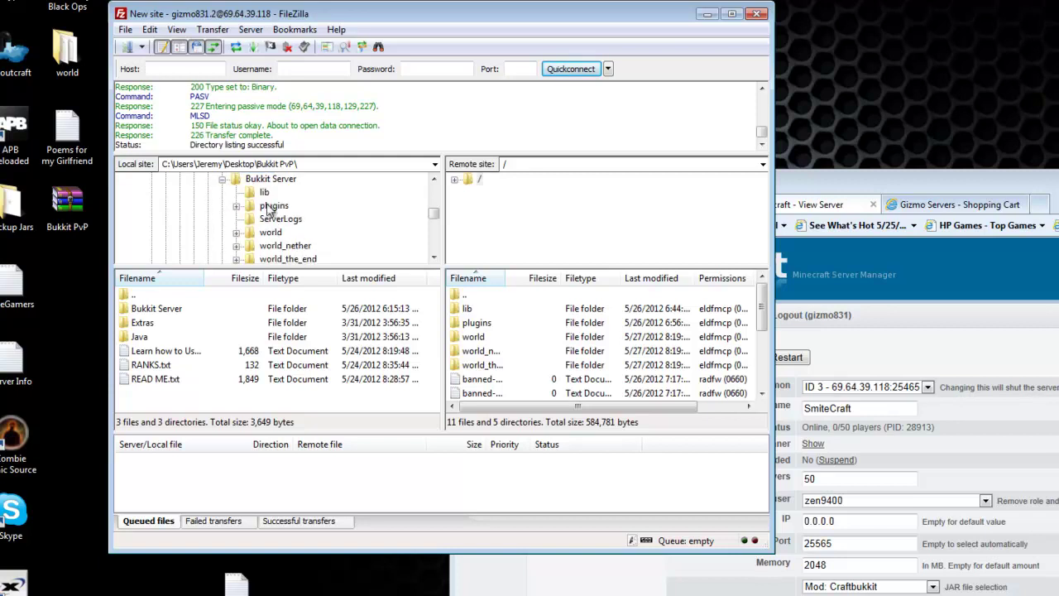
click(269, 208)
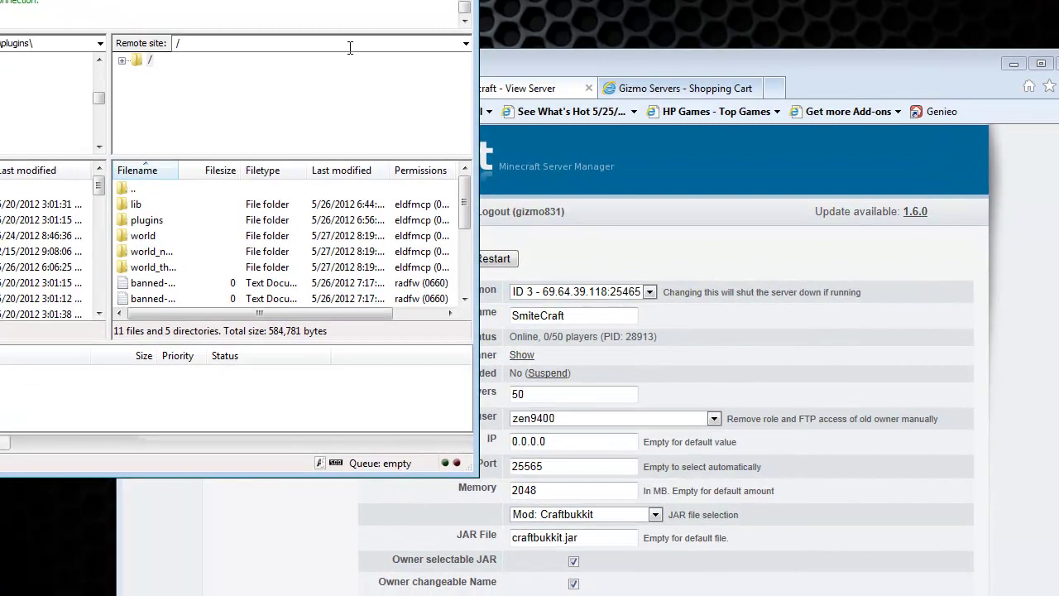
- Bring FileZilla back to the front and examine the files and folders in the remote site's root directory
drag(528, 64, 498, 34)
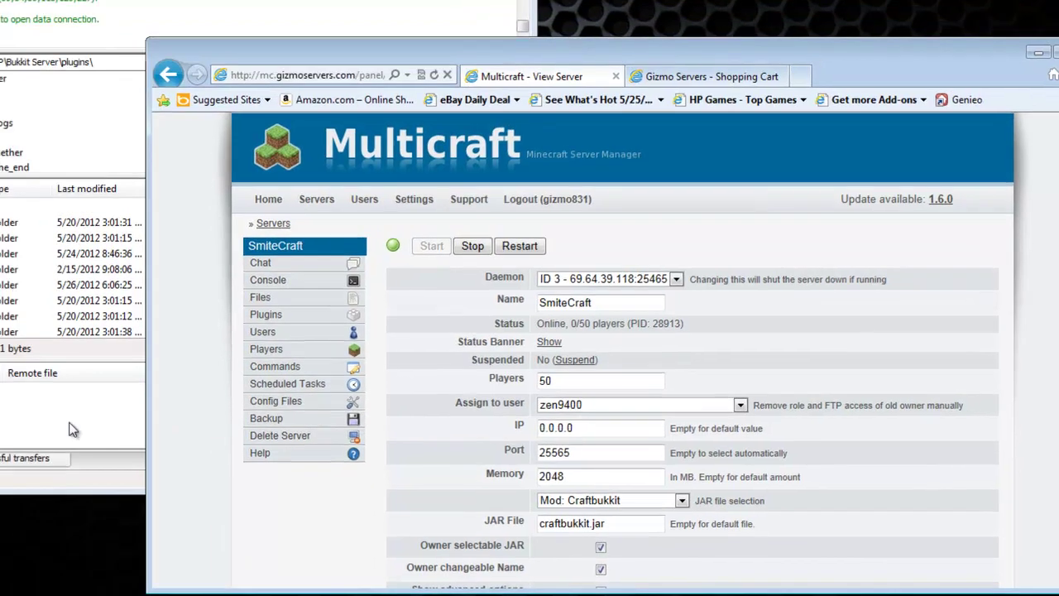
click(12, 283)
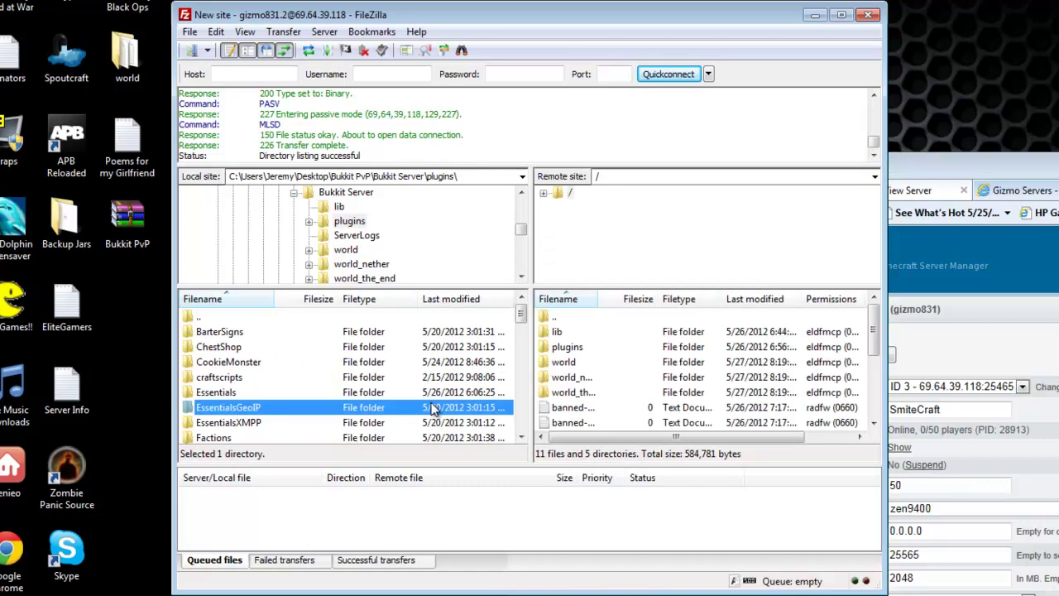
click(602, 389)
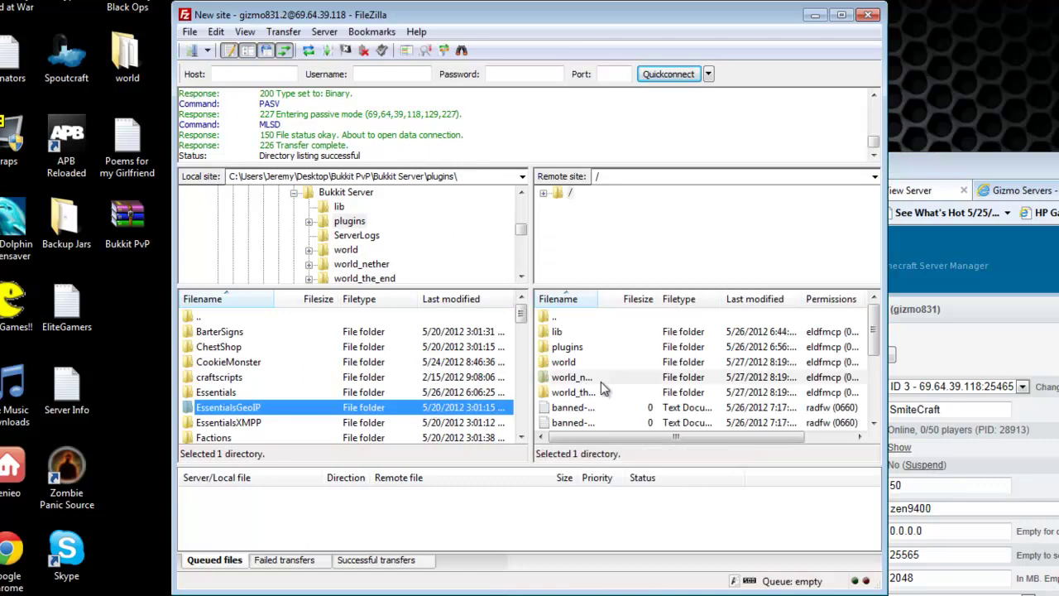
scroll(633, 393, down, 3)
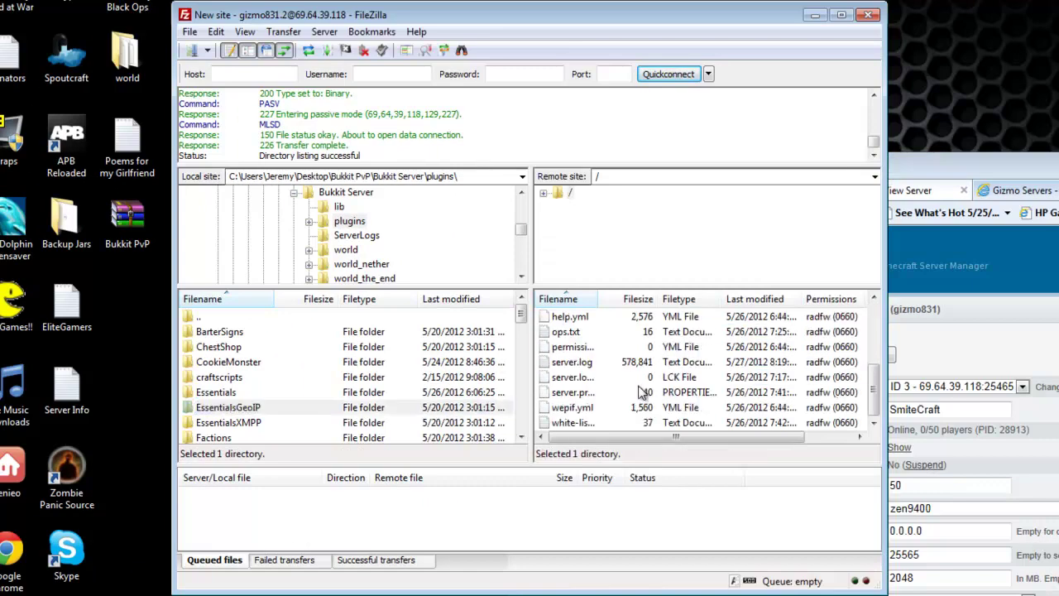
scroll(642, 391, up, 3)
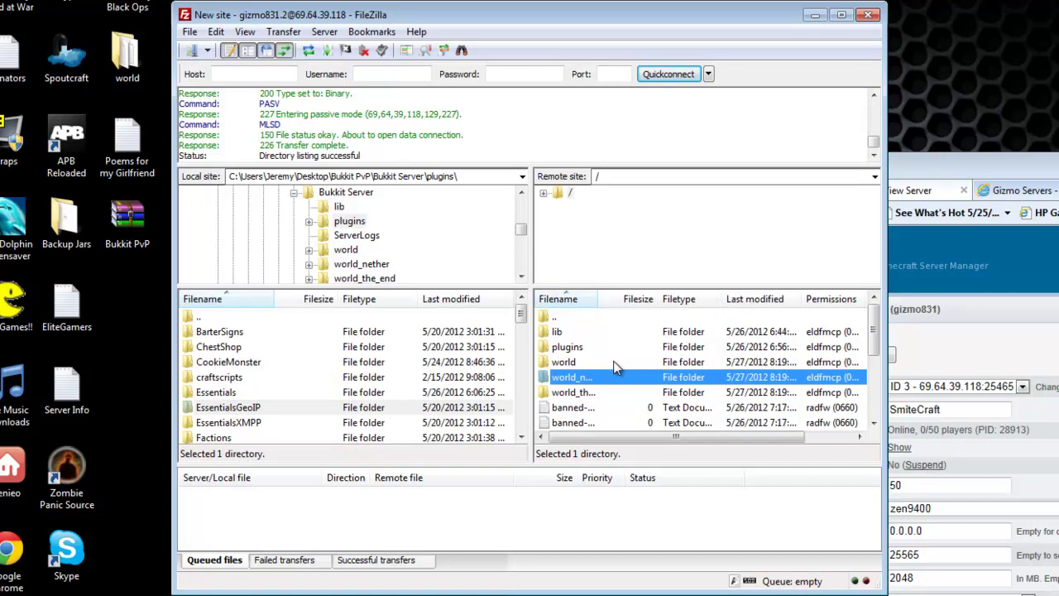
double_click(579, 318)
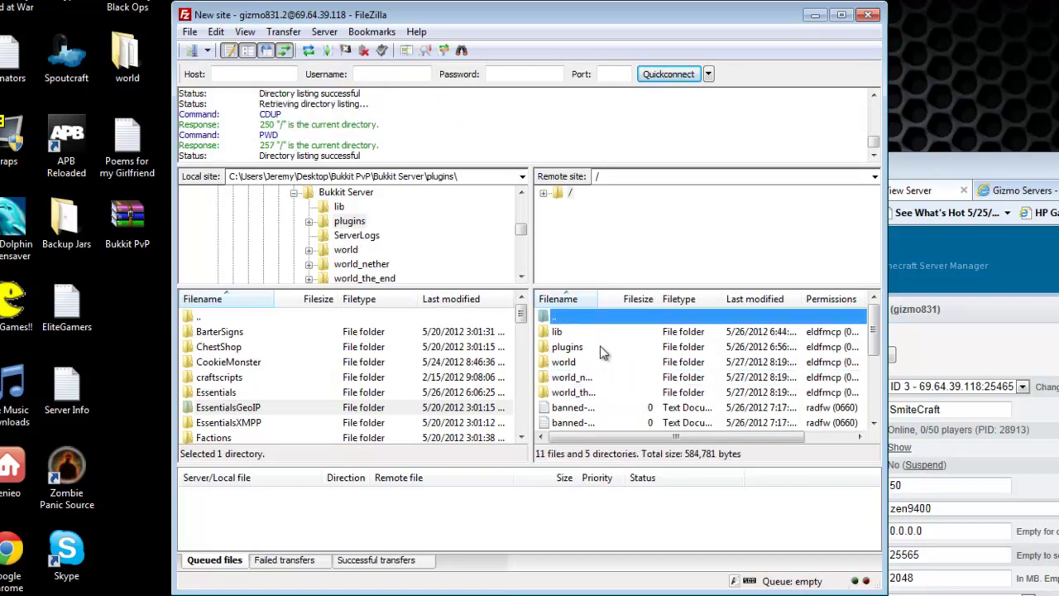
scroll(614, 367, down, 3)
scroll(614, 367, up, 3)
scroll(614, 366, down, 3)
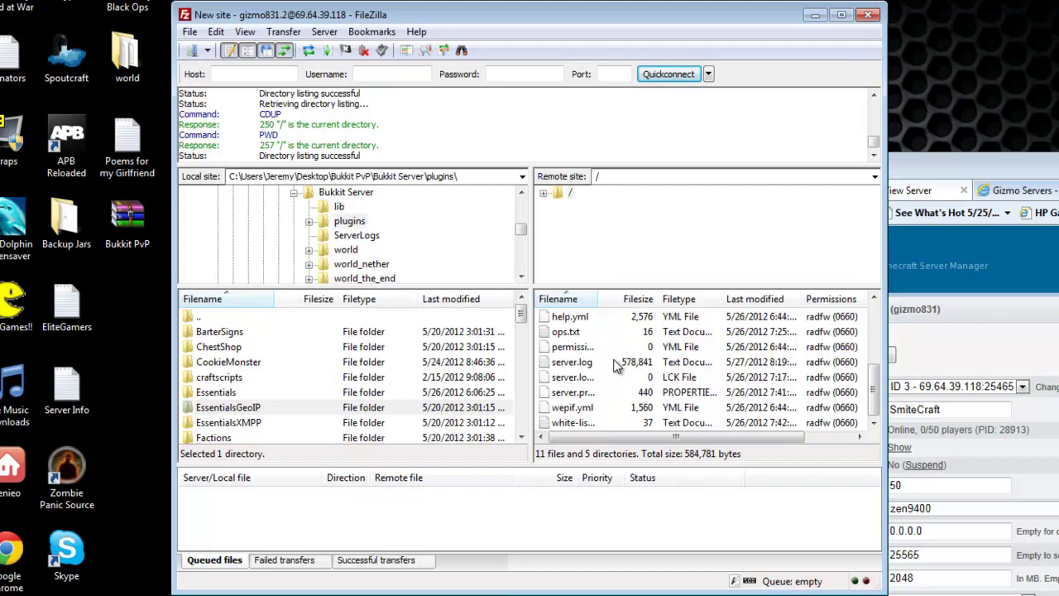
- Download ops.txt from the remote root directory into the local Bukkit PvP plugins folder
click(577, 335)
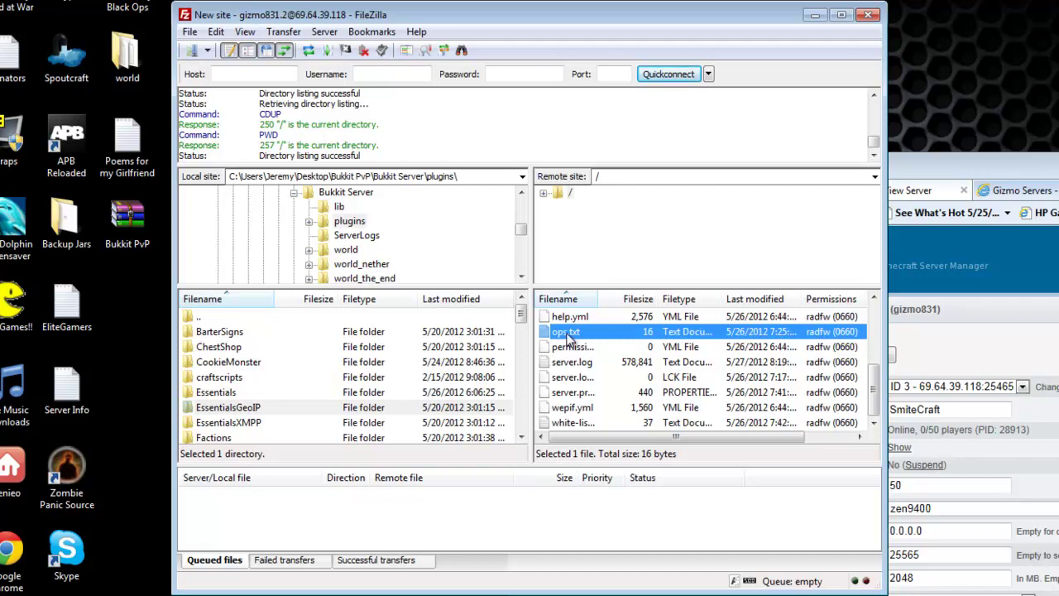
double_click(567, 339)
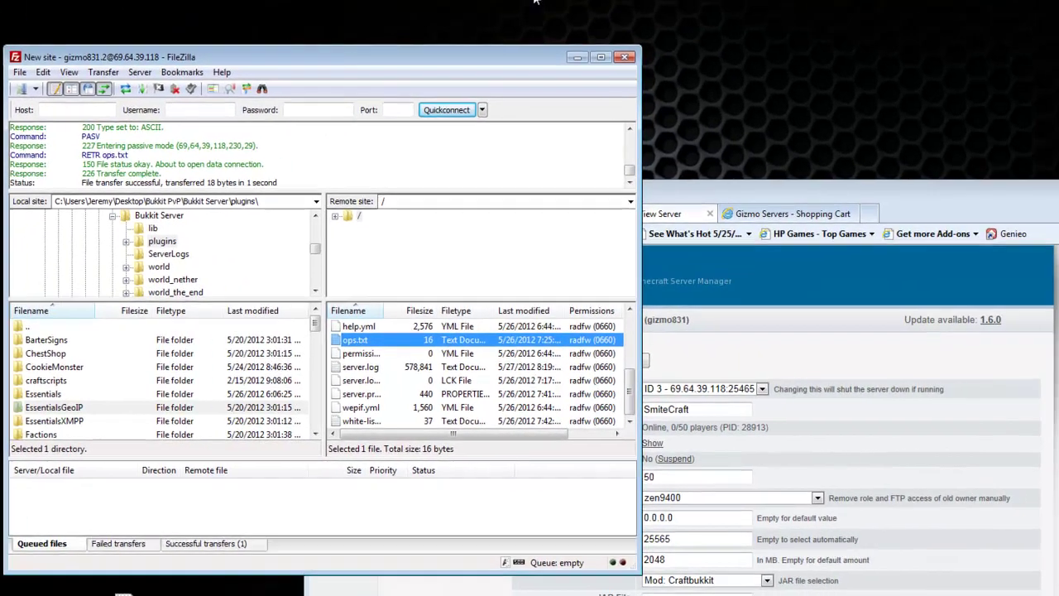
mouse_move(598, 14)
mouse_down()
mouse_move(801, 68)
mouse_move(389, 58)
mouse_move(597, 20)
mouse_up()
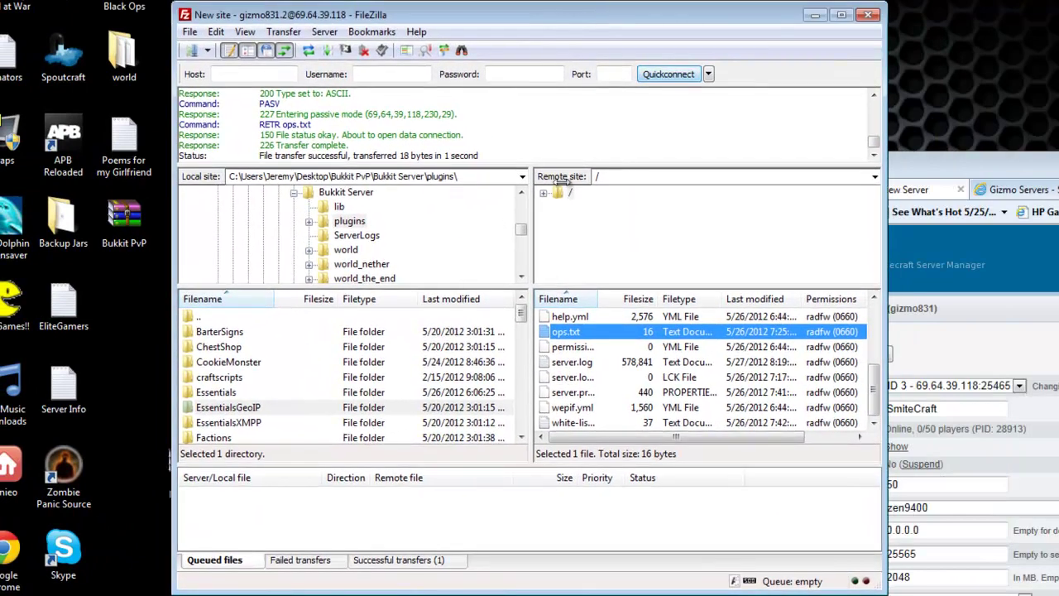
- Look back through FileZilla's message log of the FTP connection and transfer
click(365, 124)
scroll(369, 131, up, 5)
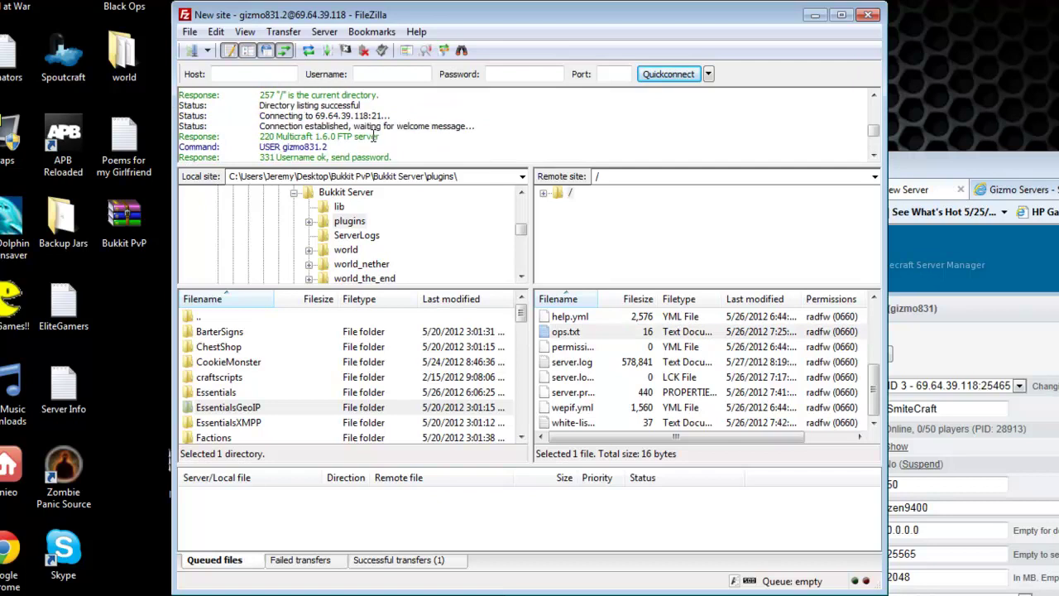
scroll(374, 138, down, 5)
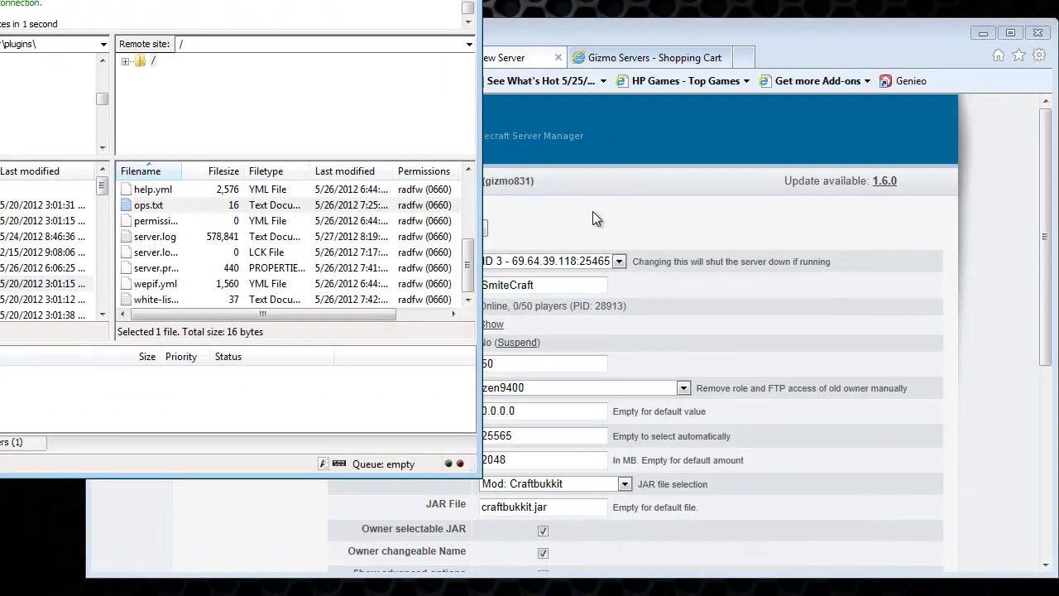
- Switch to Multicraft, view the FTP access and roles on SmiteCraft's Users page, and return to the server page
click(593, 212)
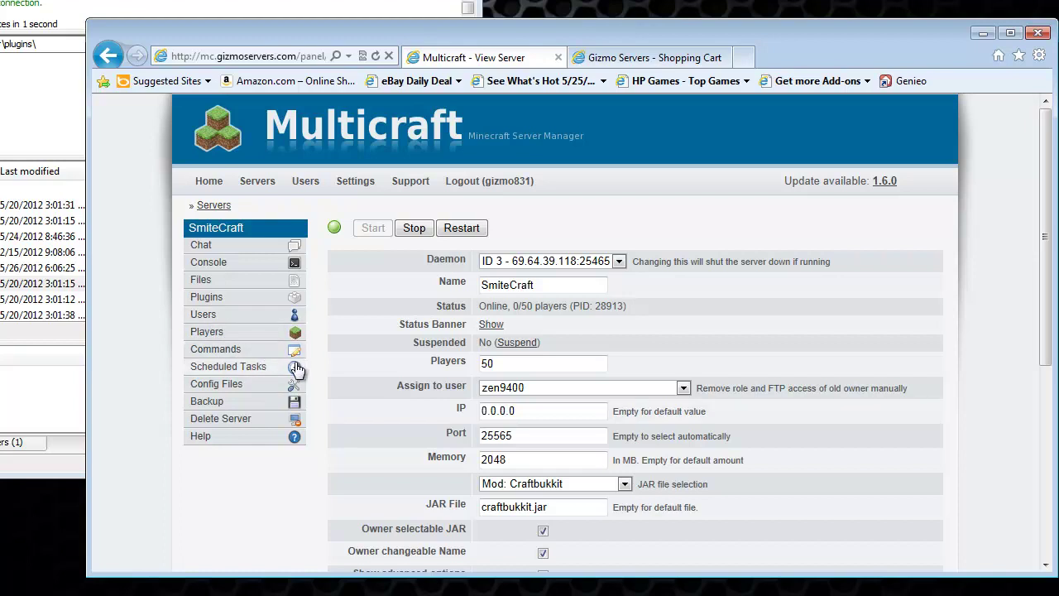
click(203, 315)
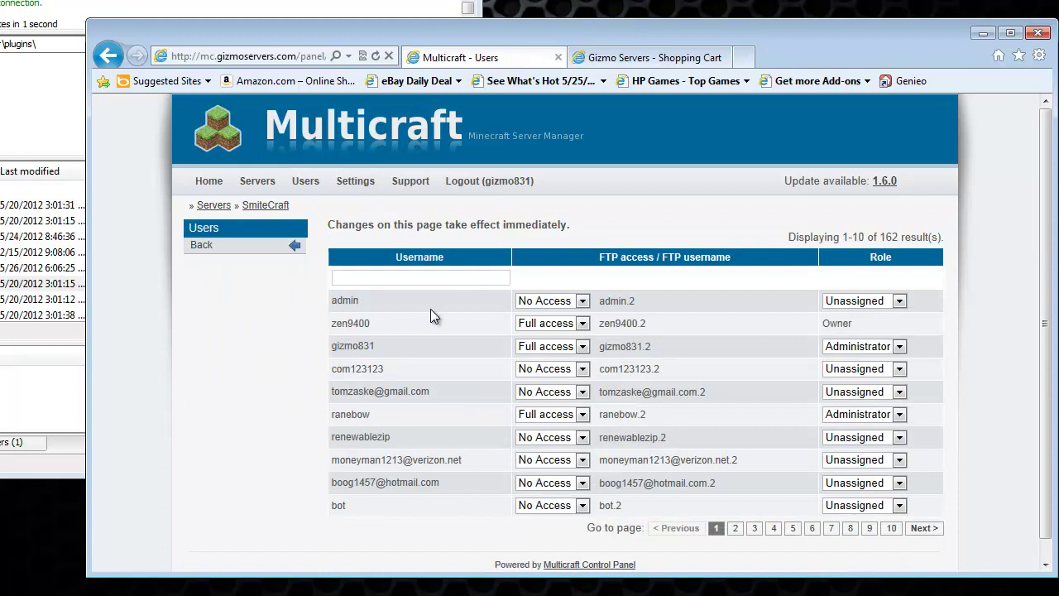
click(108, 54)
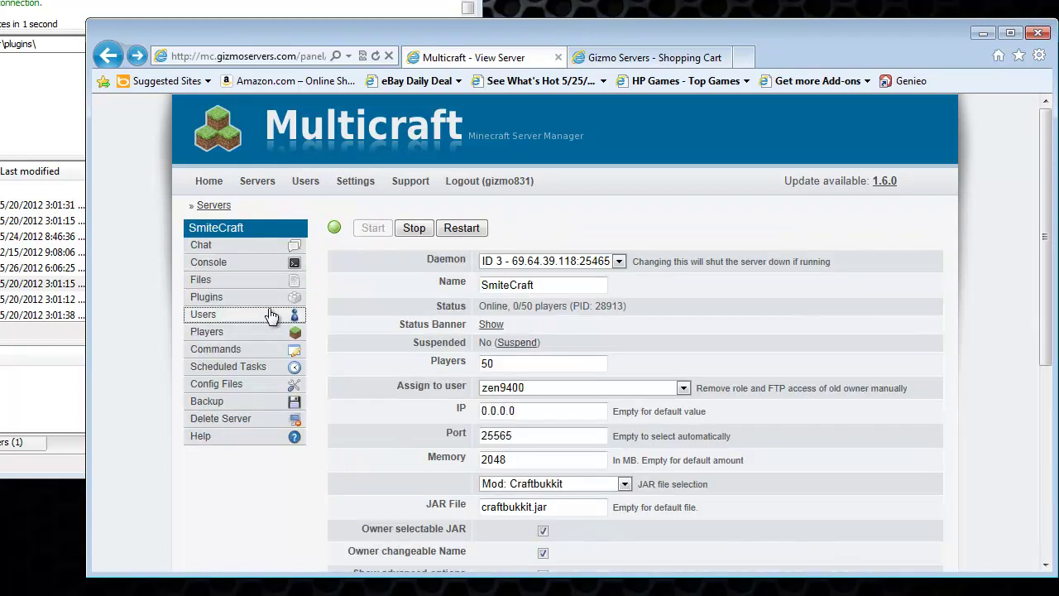
- View SmiteCraft's server console, read through its log entries, and return to the server page
click(225, 267)
scroll(585, 344, down, 5)
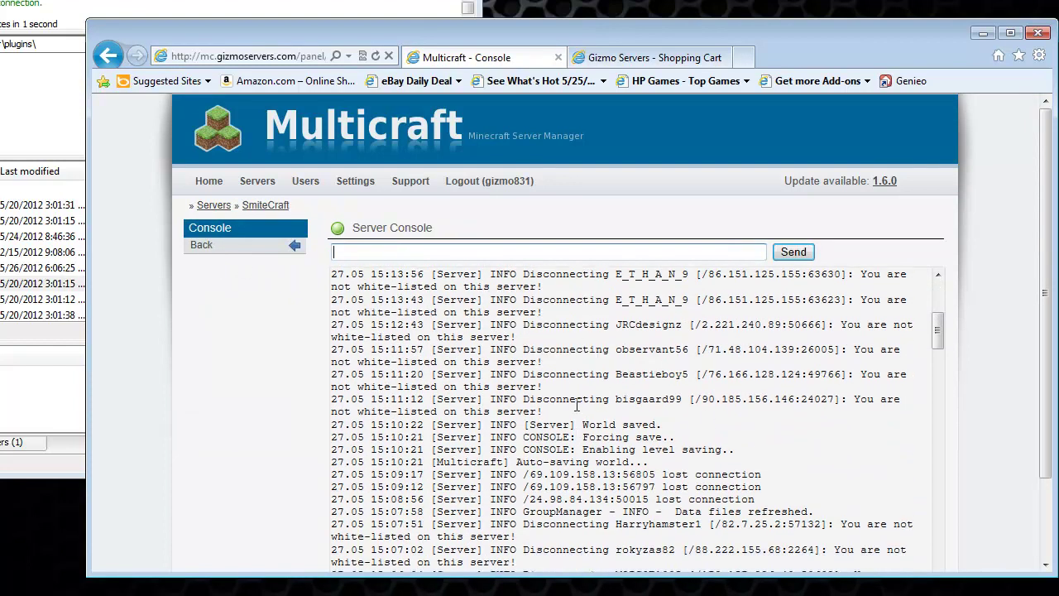
scroll(577, 404, down, 3)
scroll(699, 370, down, 1)
scroll(691, 356, up, 6)
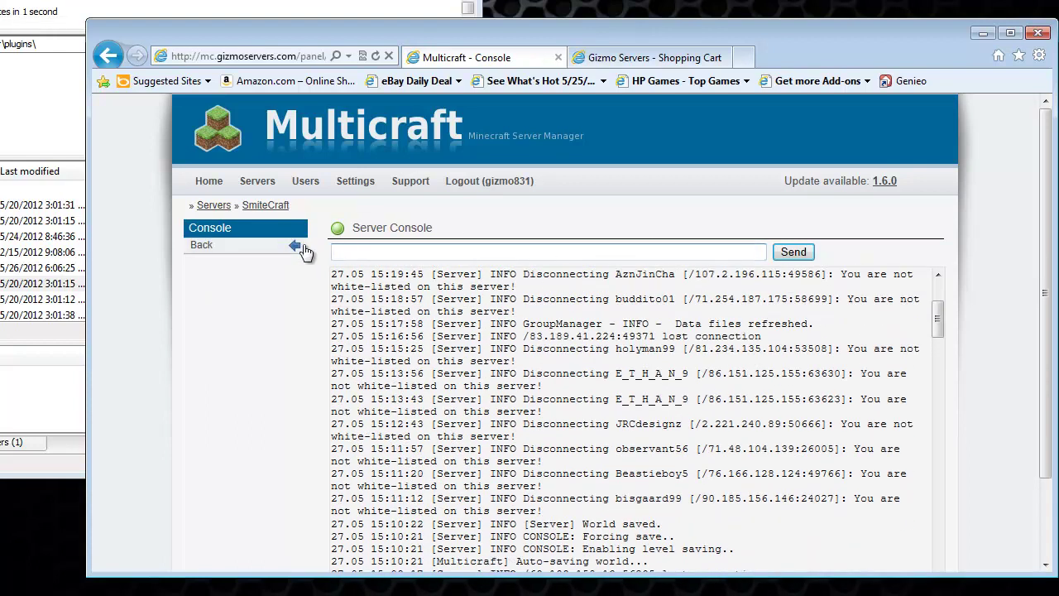
click(369, 256)
click(204, 245)
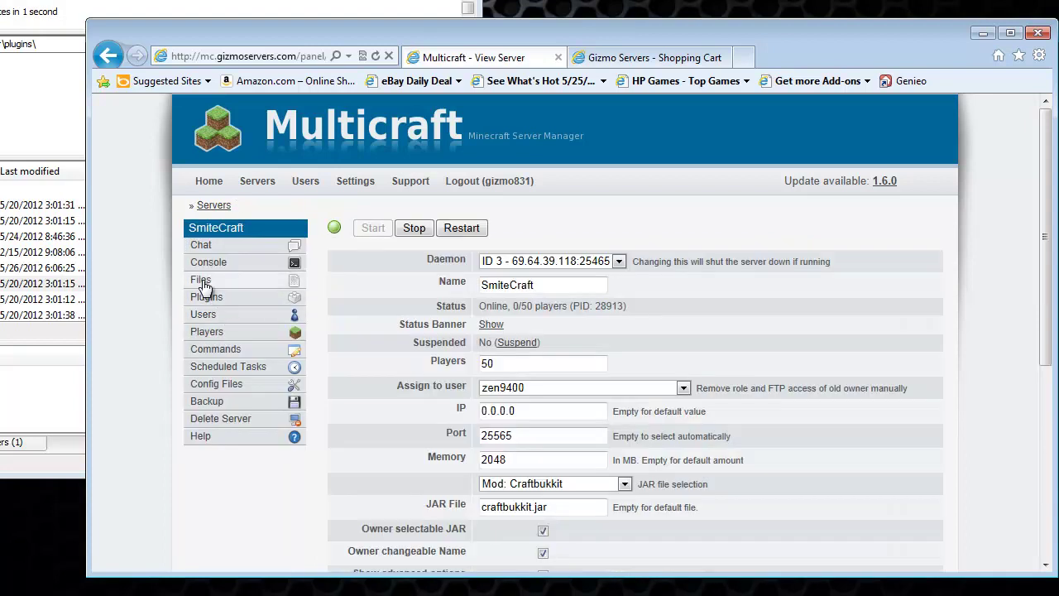
- View the built-in FTP client's login details for SmiteCraft's files and return to the server page
click(205, 283)
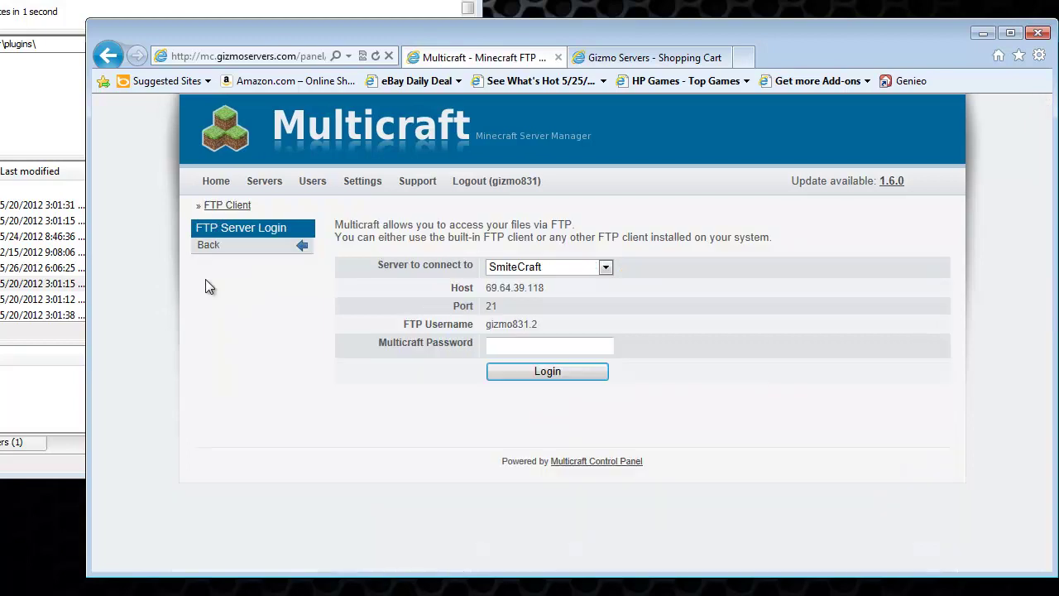
click(595, 342)
click(212, 247)
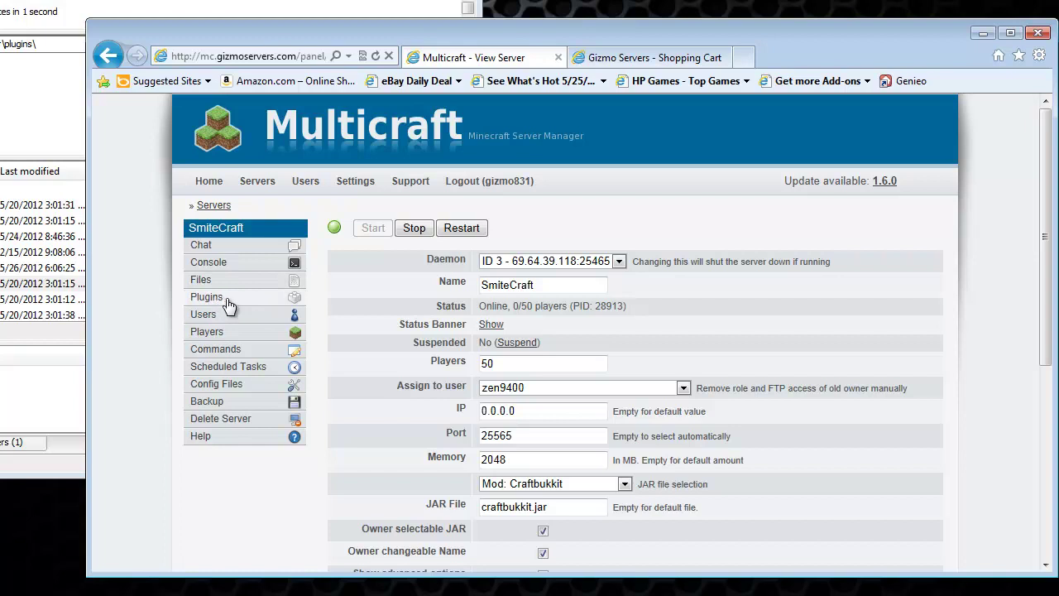
- View SmiteCraft's scheduled tasks, try to open the new task form, and return to the server page
click(234, 367)
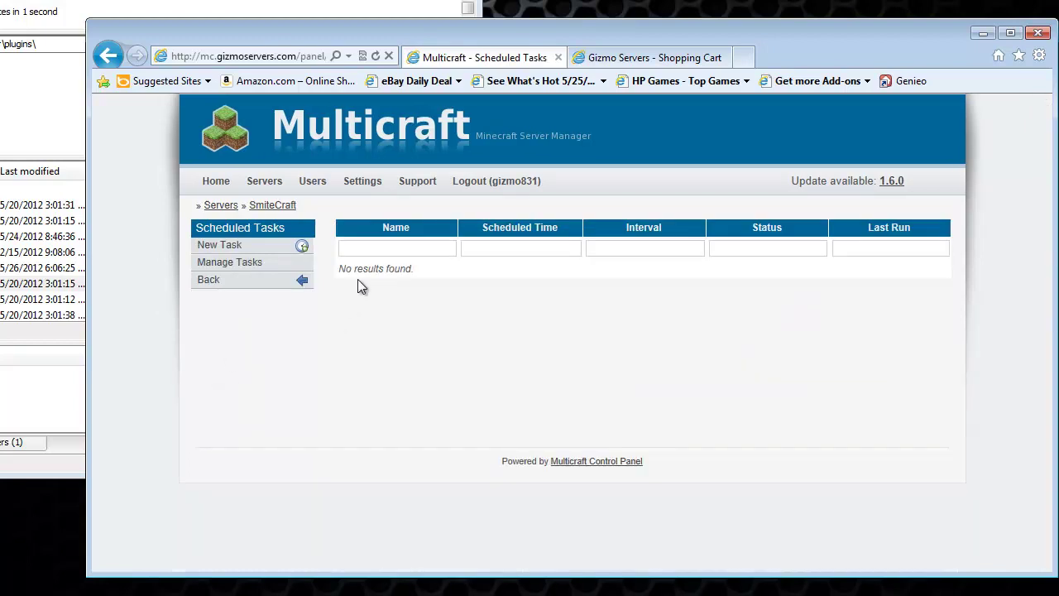
click(225, 248)
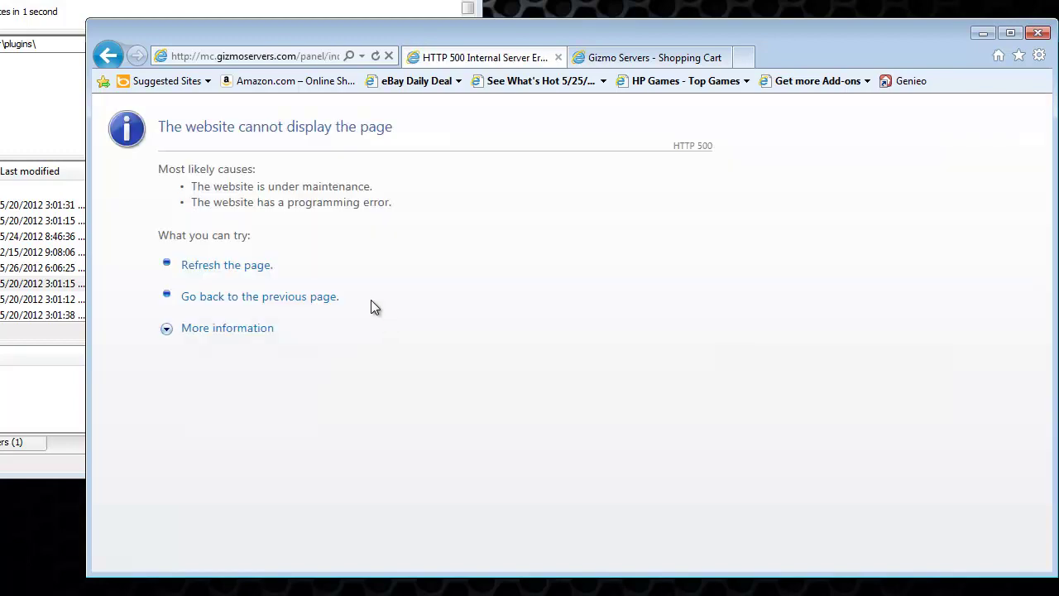
click(259, 296)
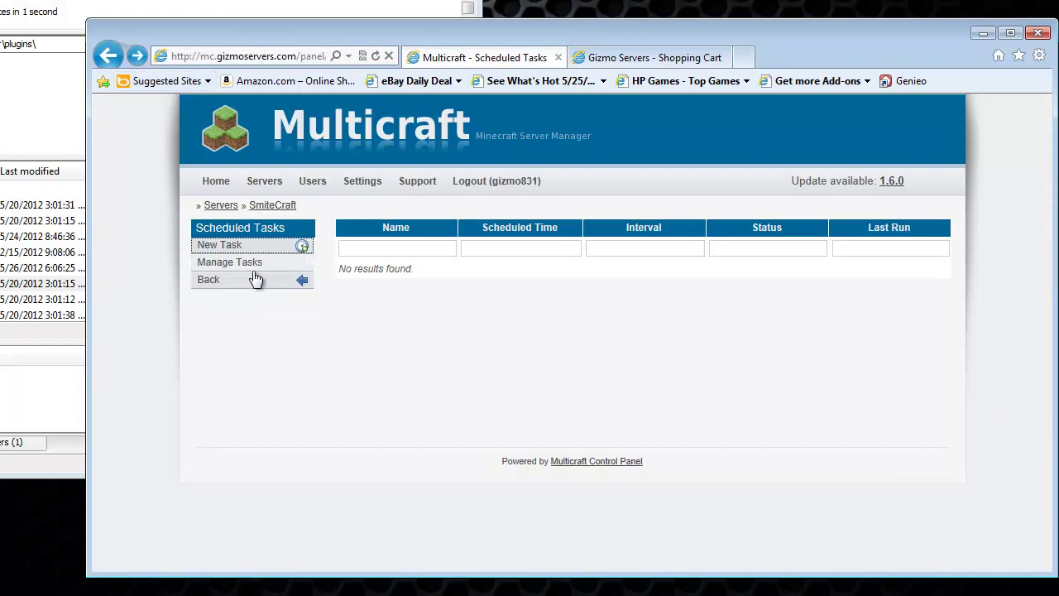
click(207, 285)
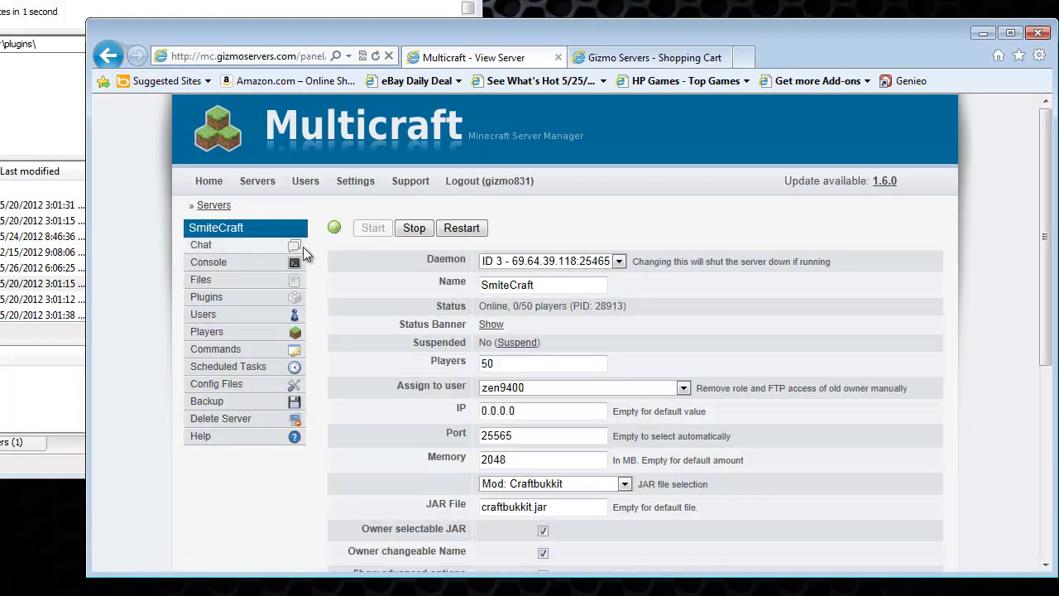
- Look at SmiteCraft's config files, view the Operators list in ops.txt, and return to the server page
scroll(309, 270, down, 1)
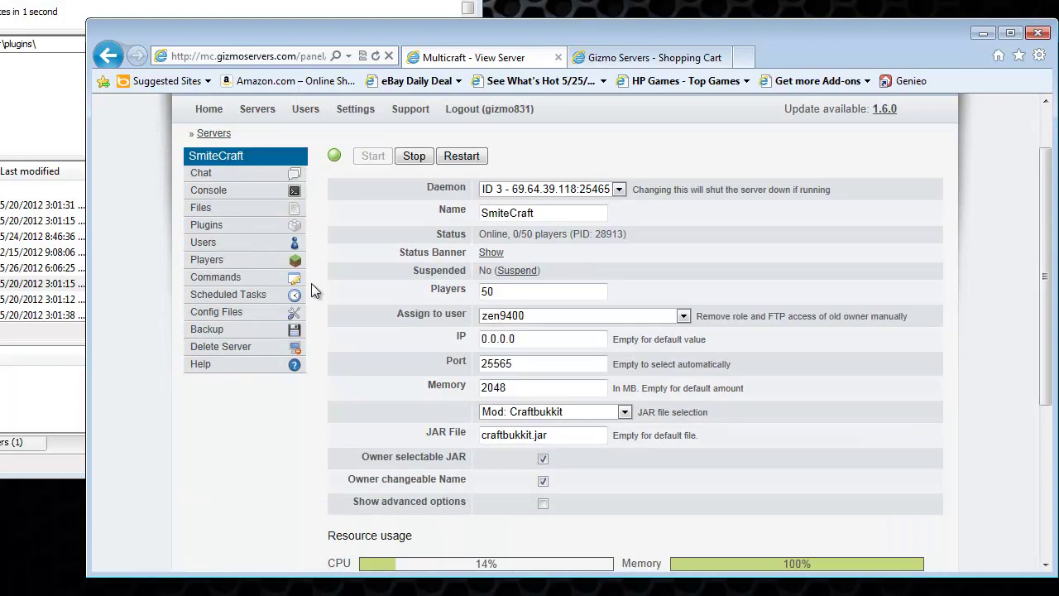
click(233, 315)
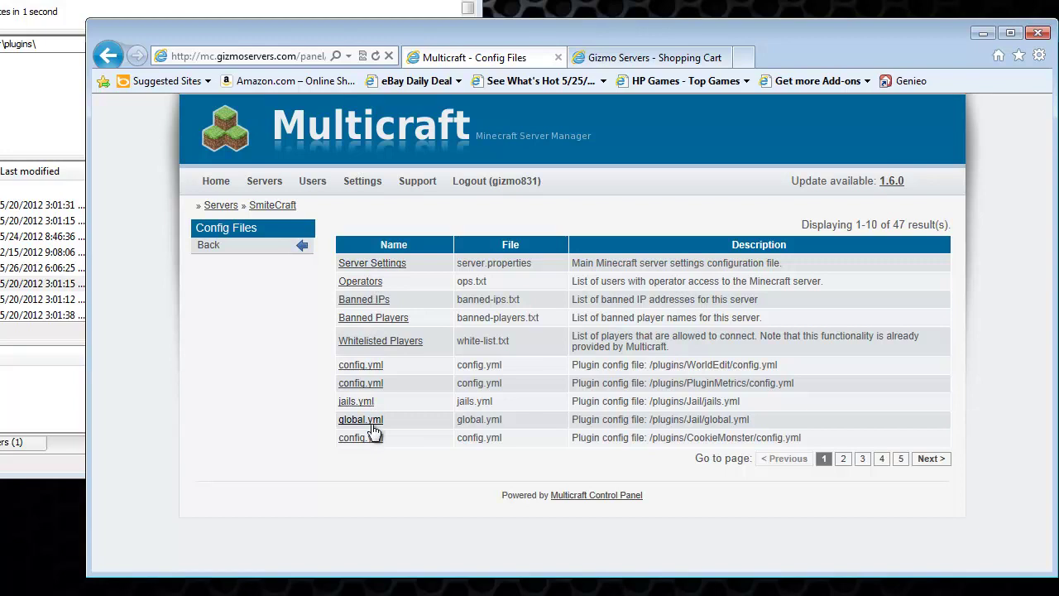
click(369, 285)
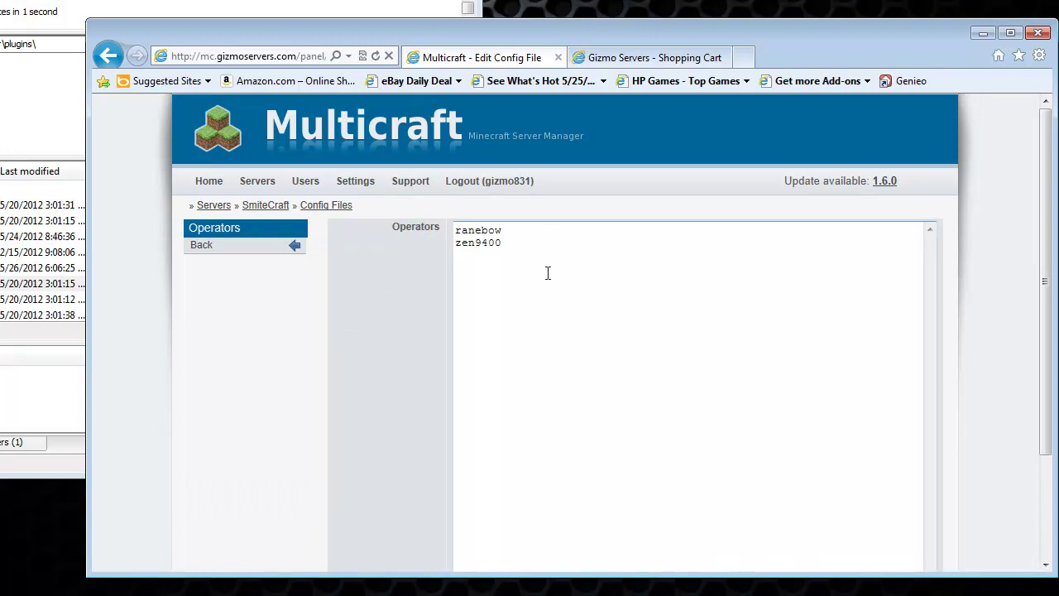
click(202, 250)
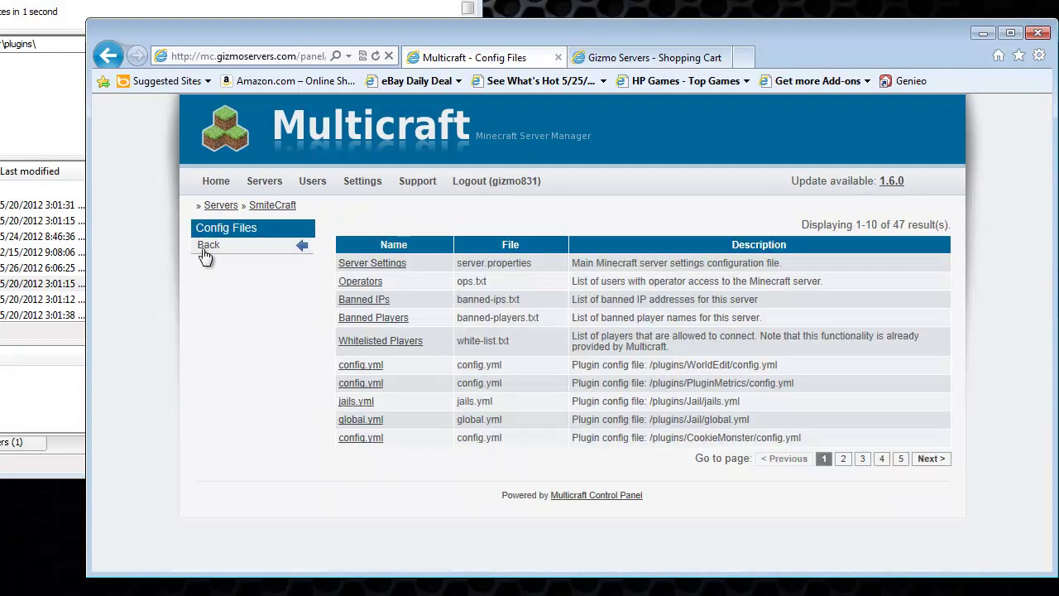
click(211, 252)
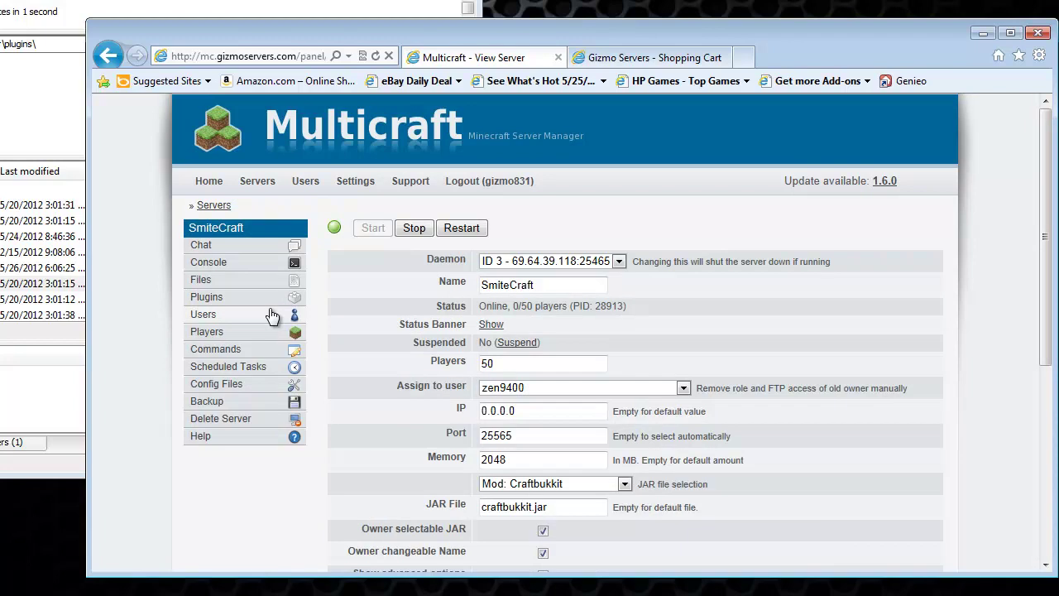
- Look through SmiteCraft's player list and return to the server page
click(203, 333)
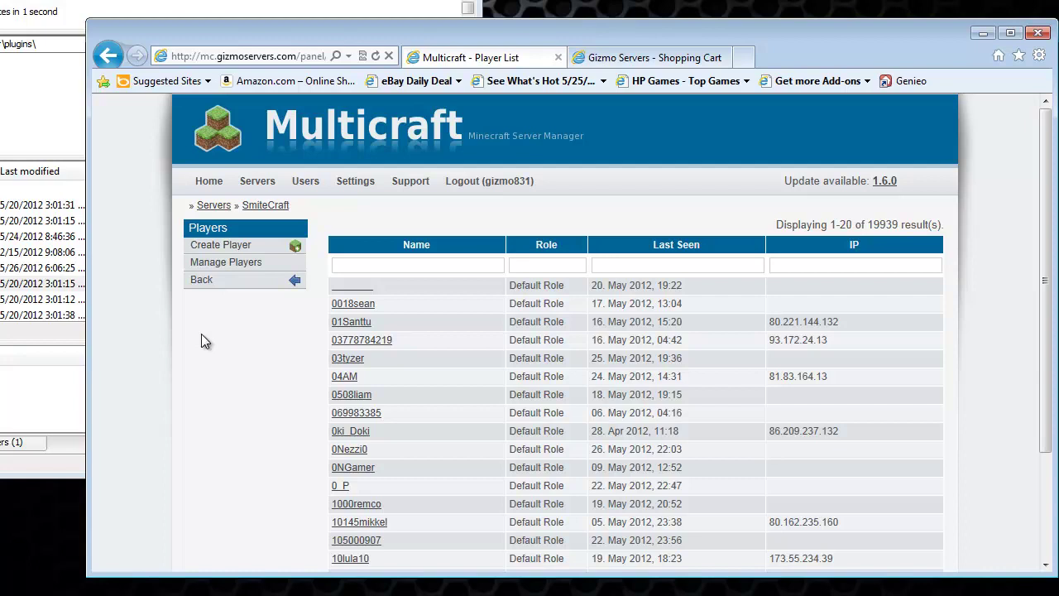
scroll(201, 331, down, 3)
scroll(199, 324, up, 3)
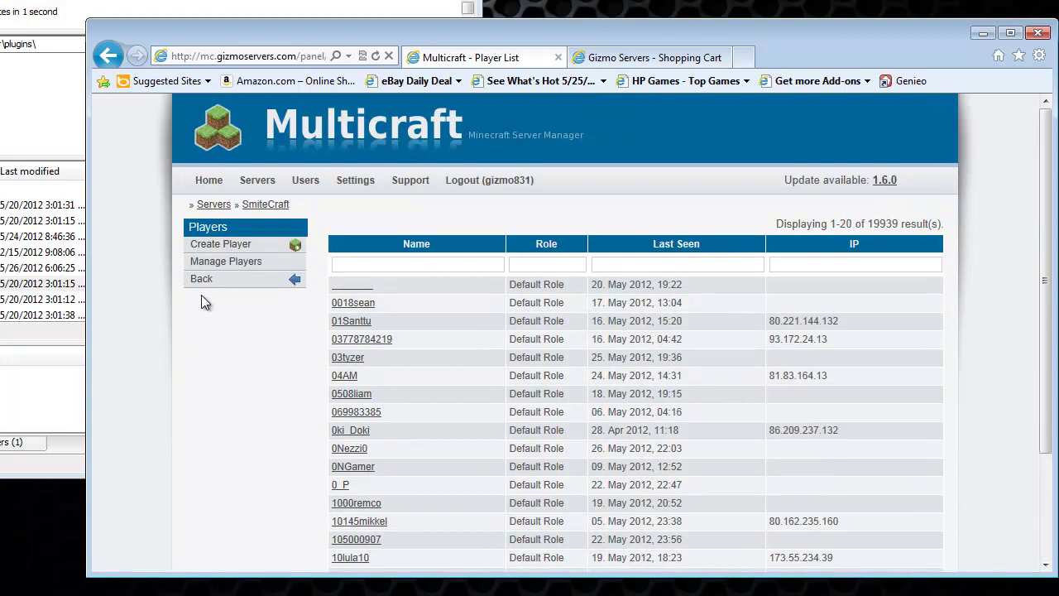
click(202, 281)
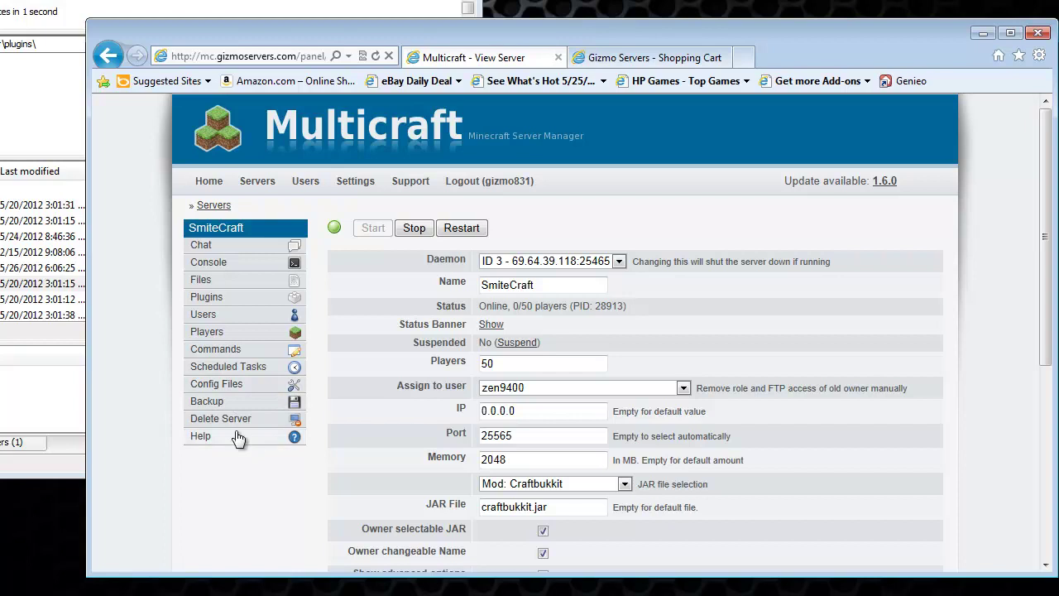
- Open Multicraft's help from the server page and look through the End User Documentation on the official website
scroll(222, 364, down, 3)
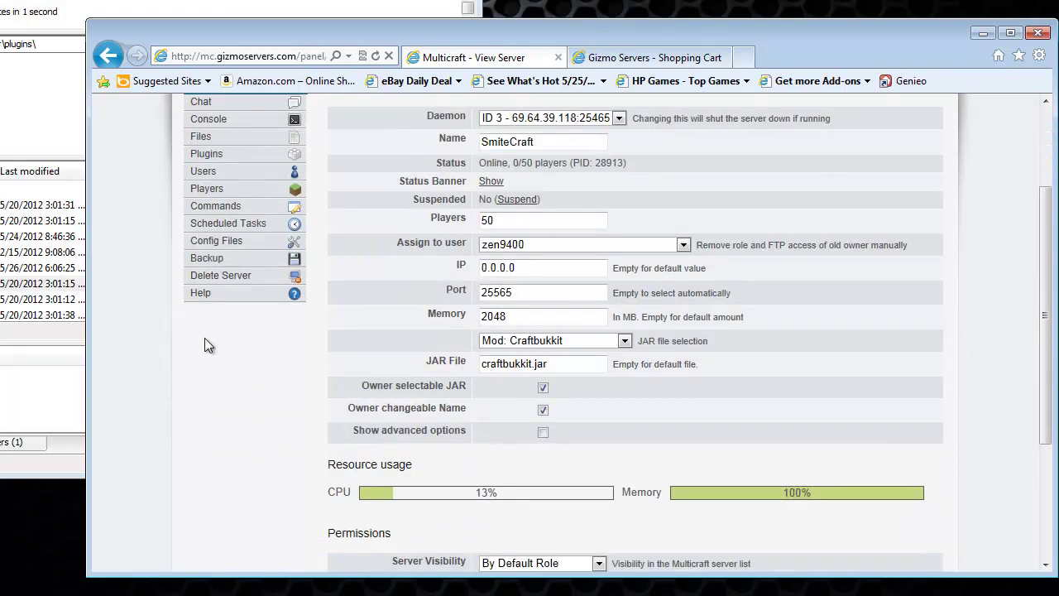
click(205, 296)
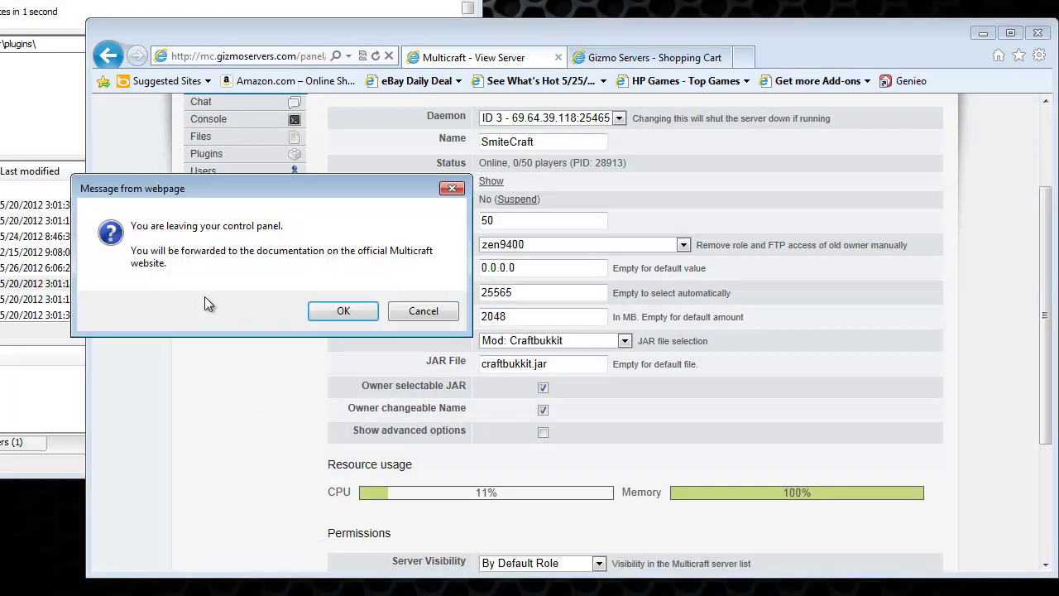
click(347, 312)
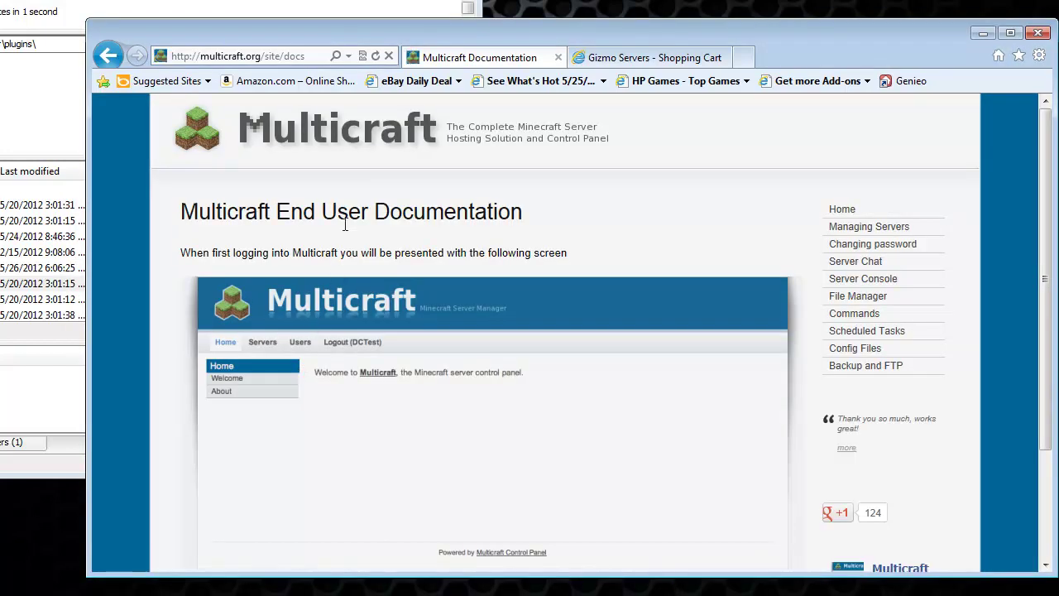
scroll(344, 224, down, 3)
scroll(461, 207, up, 2)
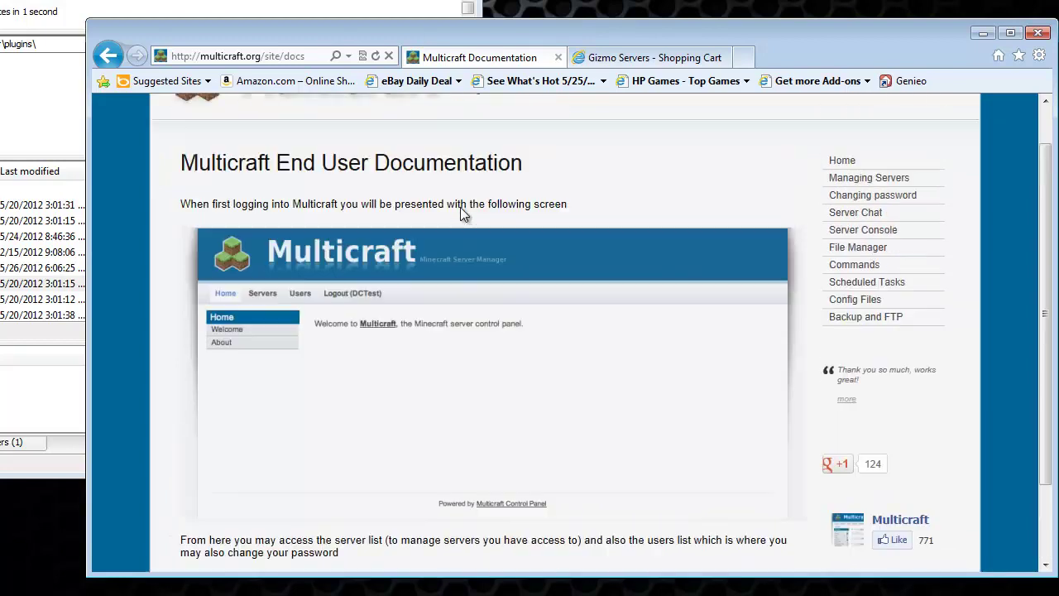
scroll(460, 207, up, 1)
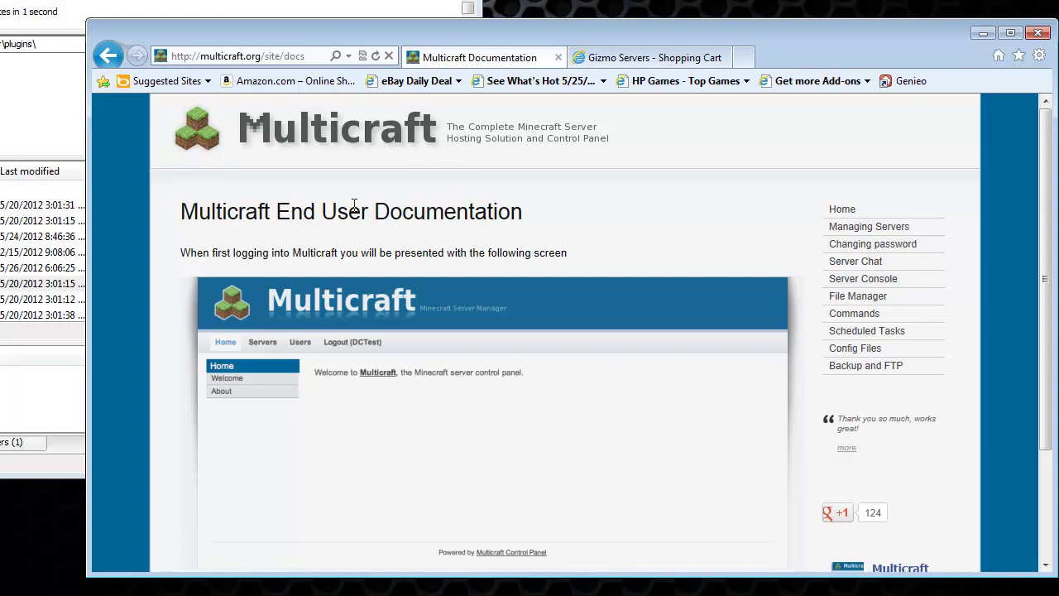
scroll(901, 212, down, 3)
scroll(896, 222, up, 3)
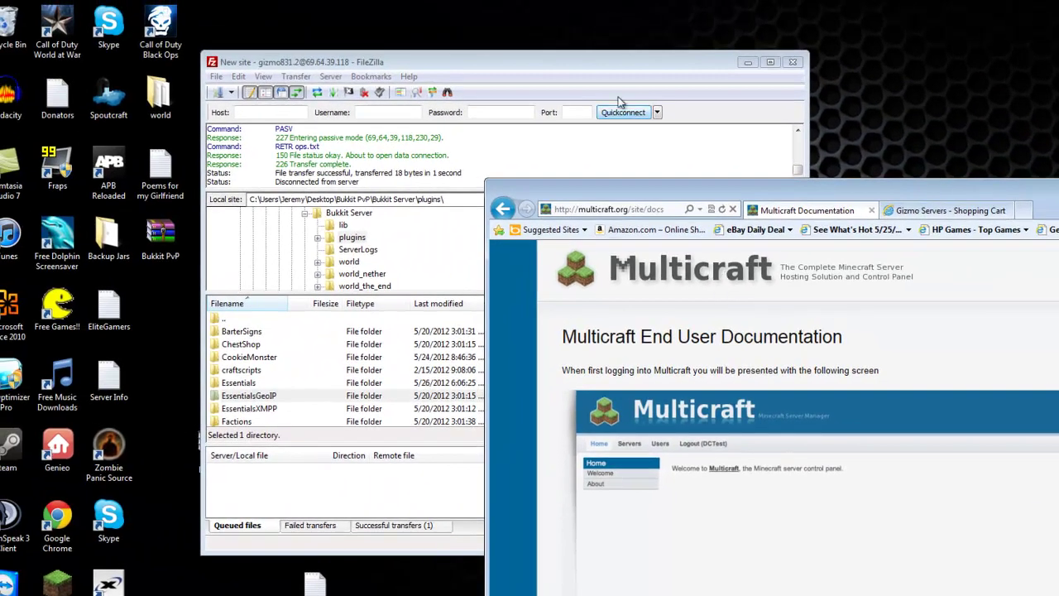
- Switch to FileZilla, try to copy ops.txt from the remote root directory to the desktop, and check the fz3 folder
click(583, 66)
mouse_move(610, 66)
mouse_down()
mouse_move(612, 44)
mouse_move(650, 72)
mouse_move(610, 85)
mouse_up()
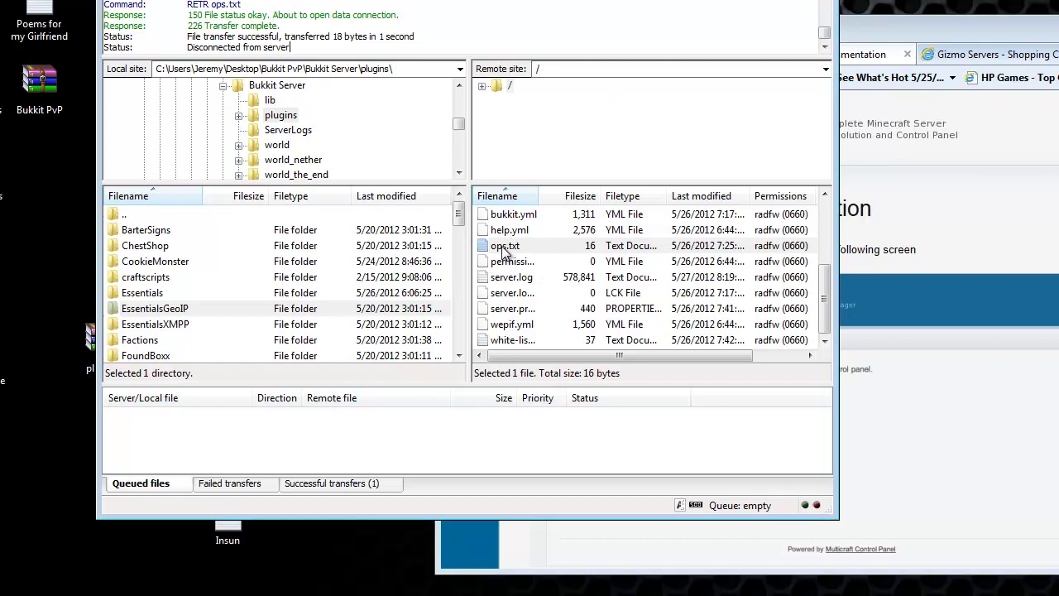
drag(501, 248, 929, 5)
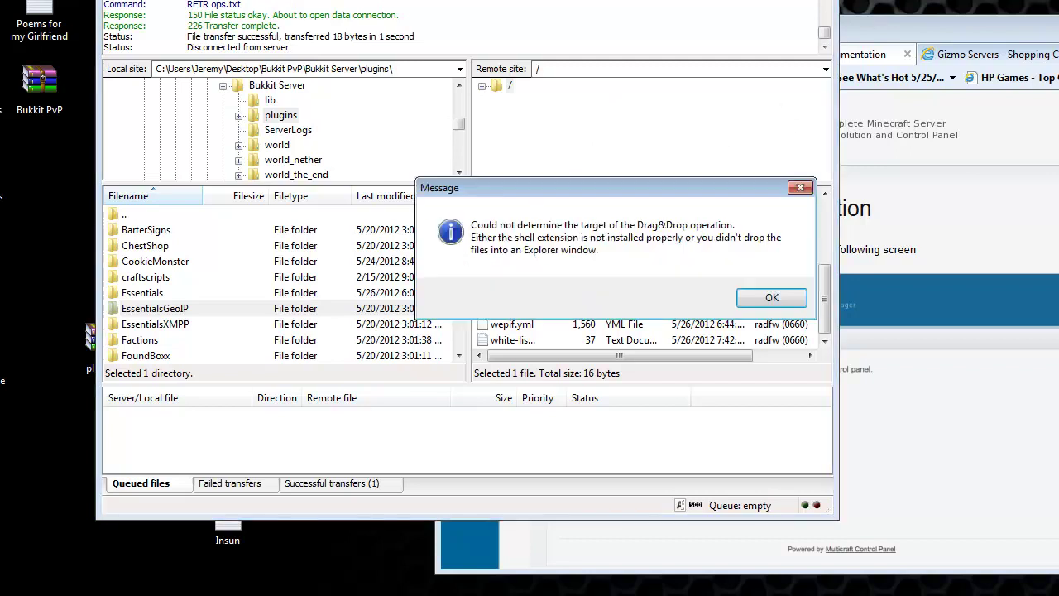
click(768, 302)
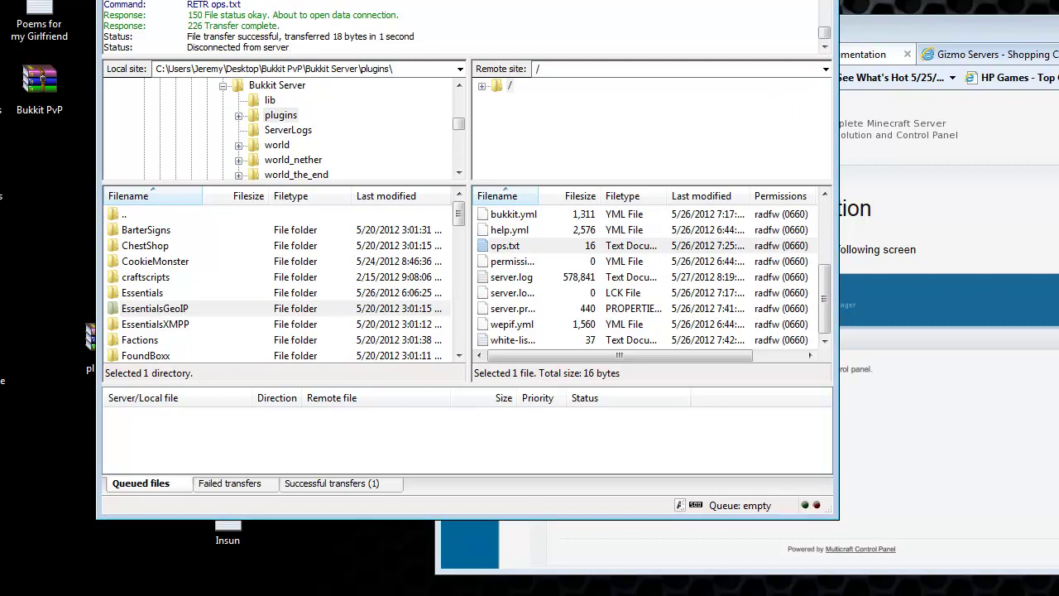
key(alt+Tab)
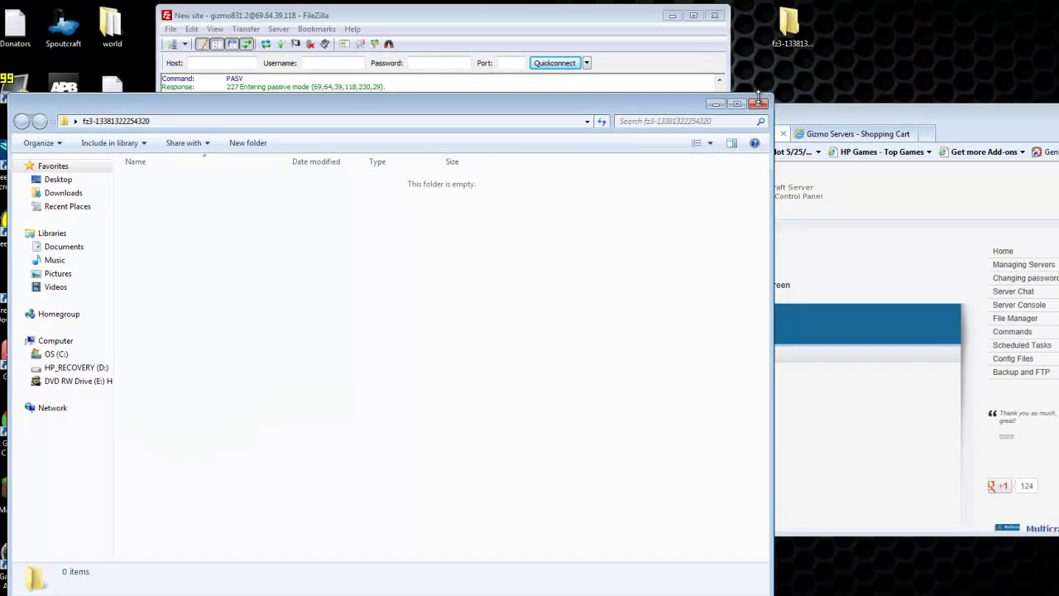
click(875, 15)
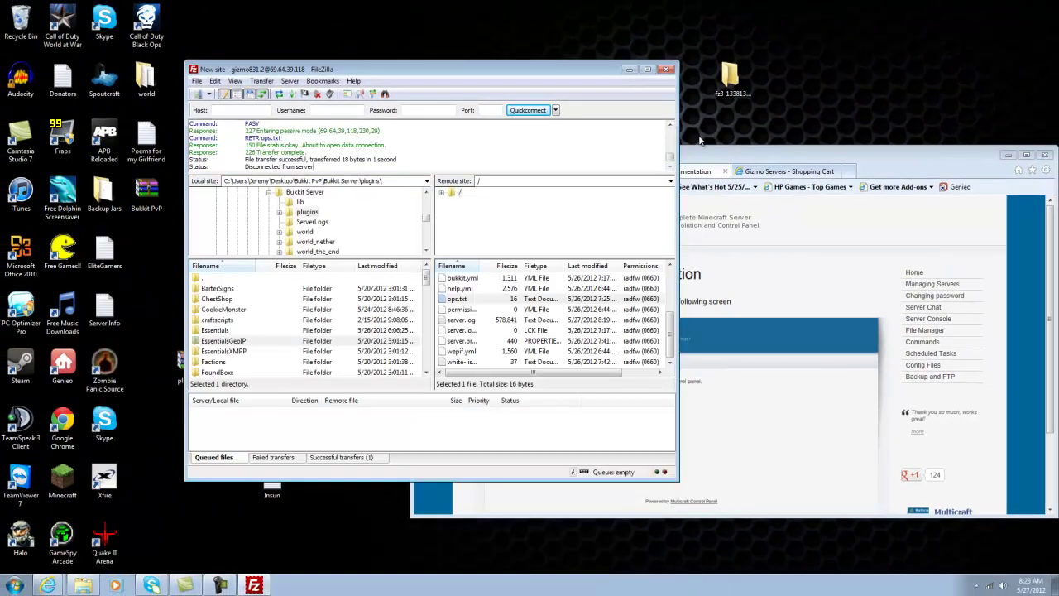
- Move the leftover fz3 folder from the desktop to the Recycle Bin
click(721, 80)
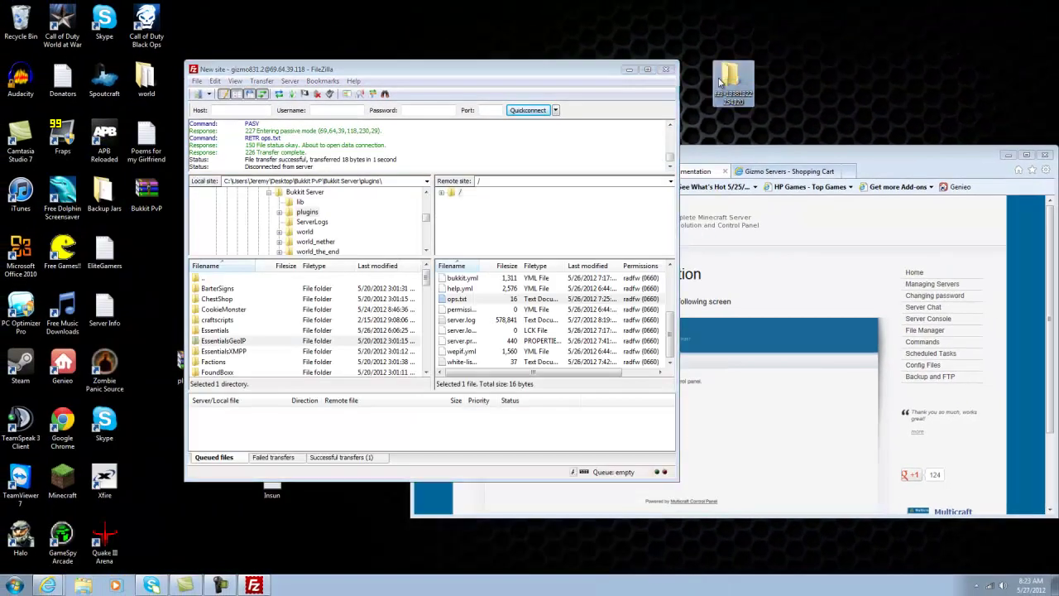
key(Delete)
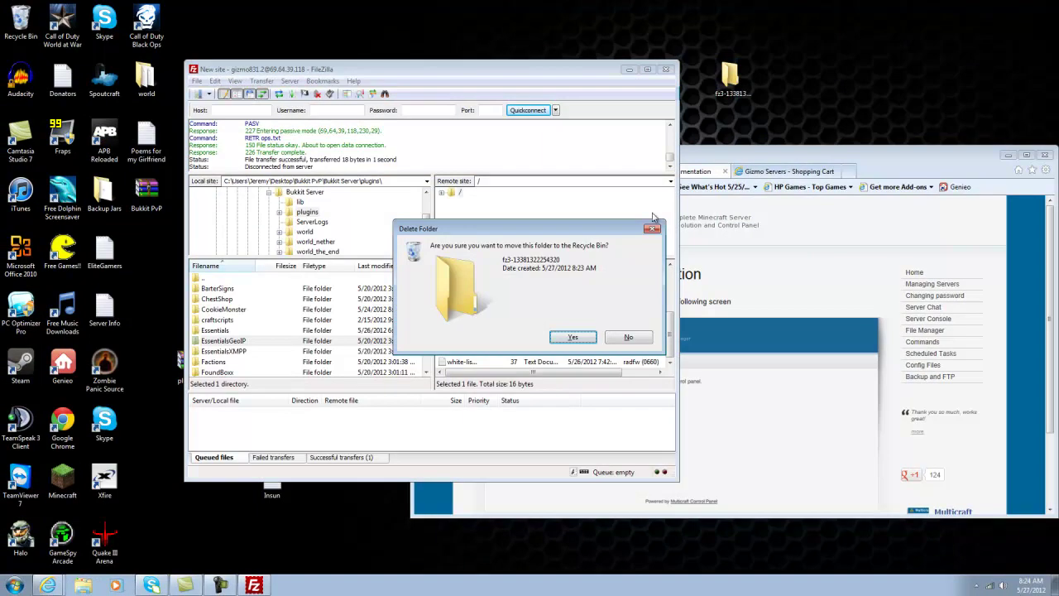
click(584, 337)
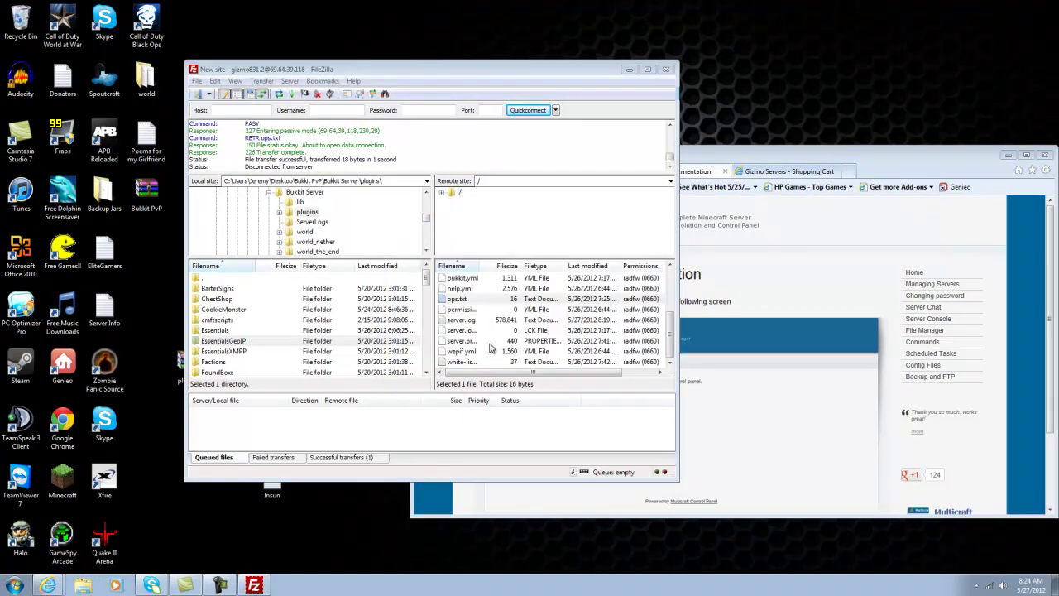
- Try again to copy the remote ops.txt to the desktop, and delete the new fz3 folder it leaves there
click(456, 302)
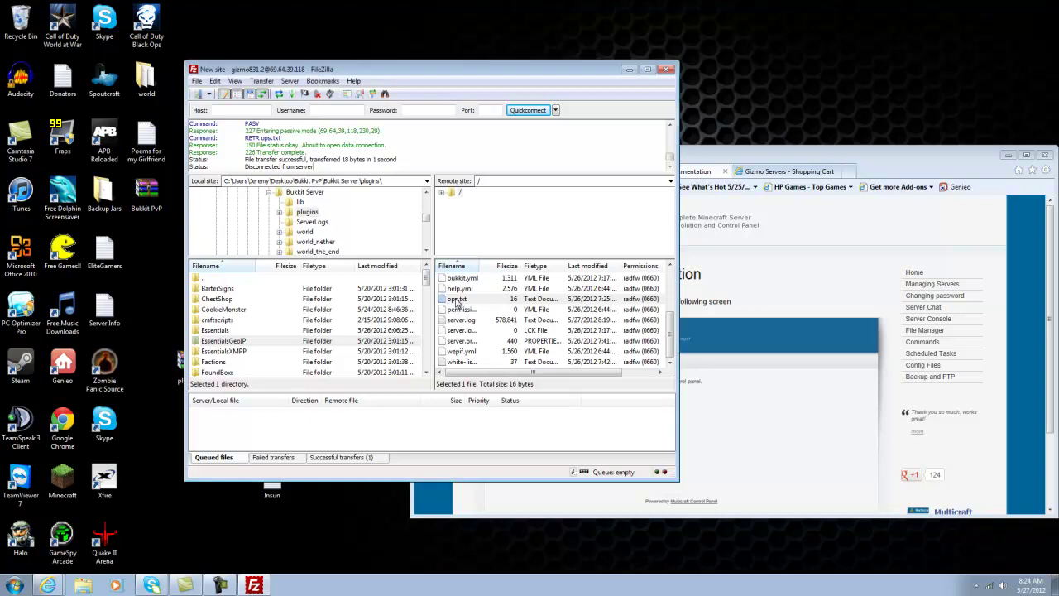
drag(456, 301, 748, 96)
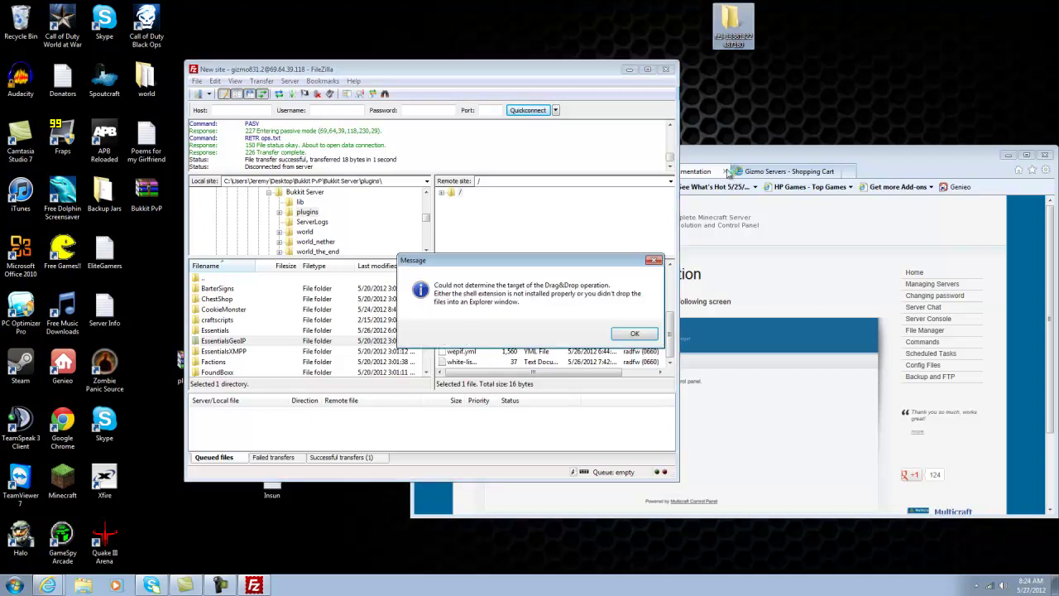
click(655, 260)
click(731, 21)
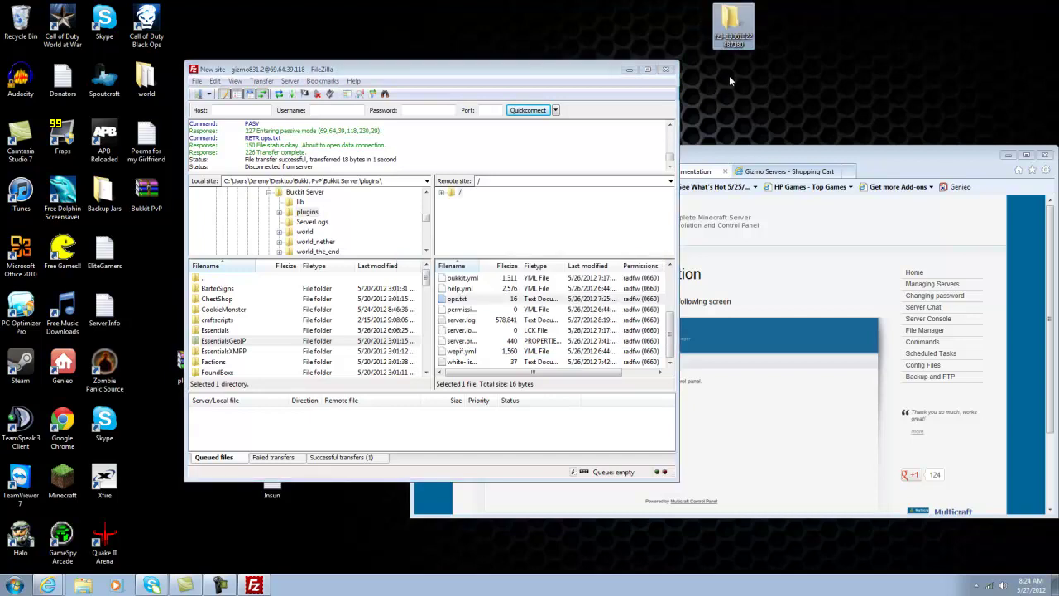
key(Delete)
click(563, 338)
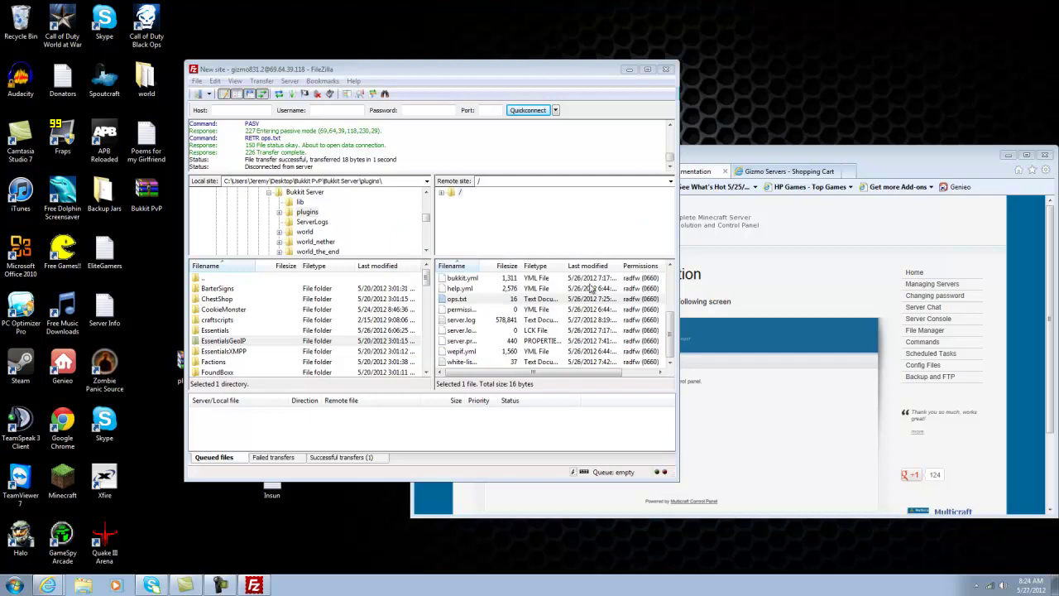